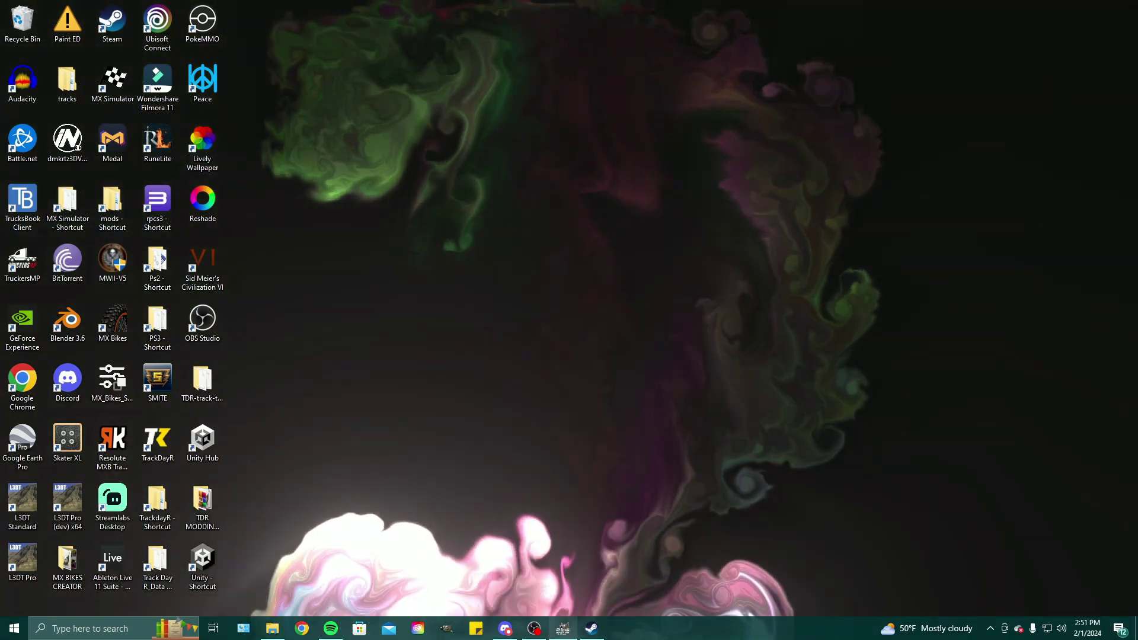
- Switch to GIMP and open 250MX_4s_livery_TDR_TEMPLATE.psd from the TDR MODDING TEMPLATES folder on the desktop
click(562, 628)
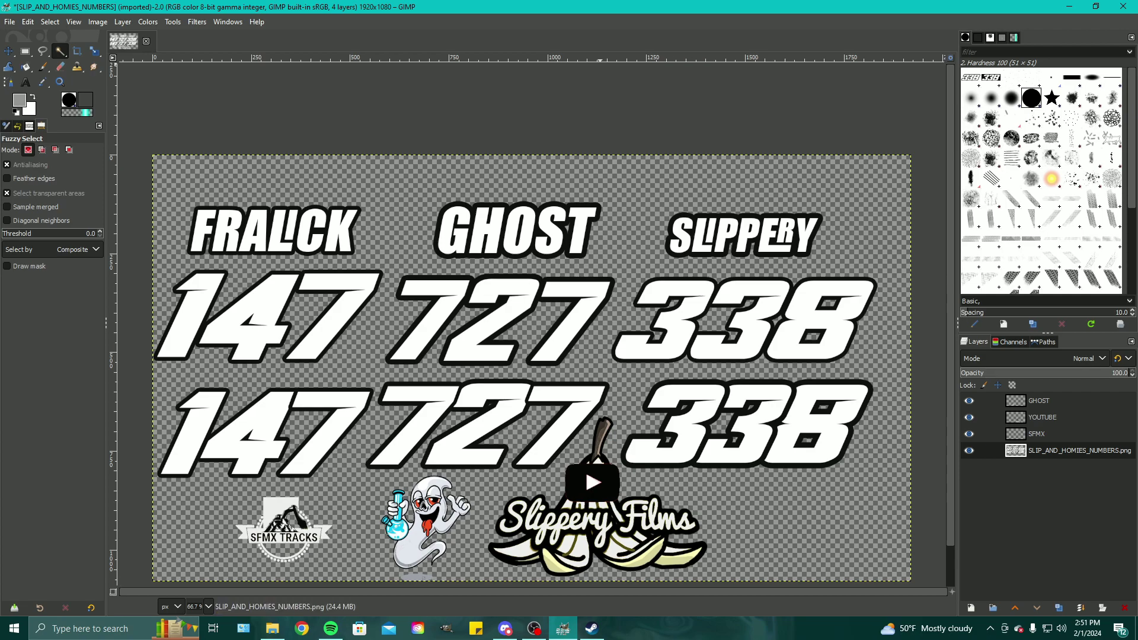
click(9, 22)
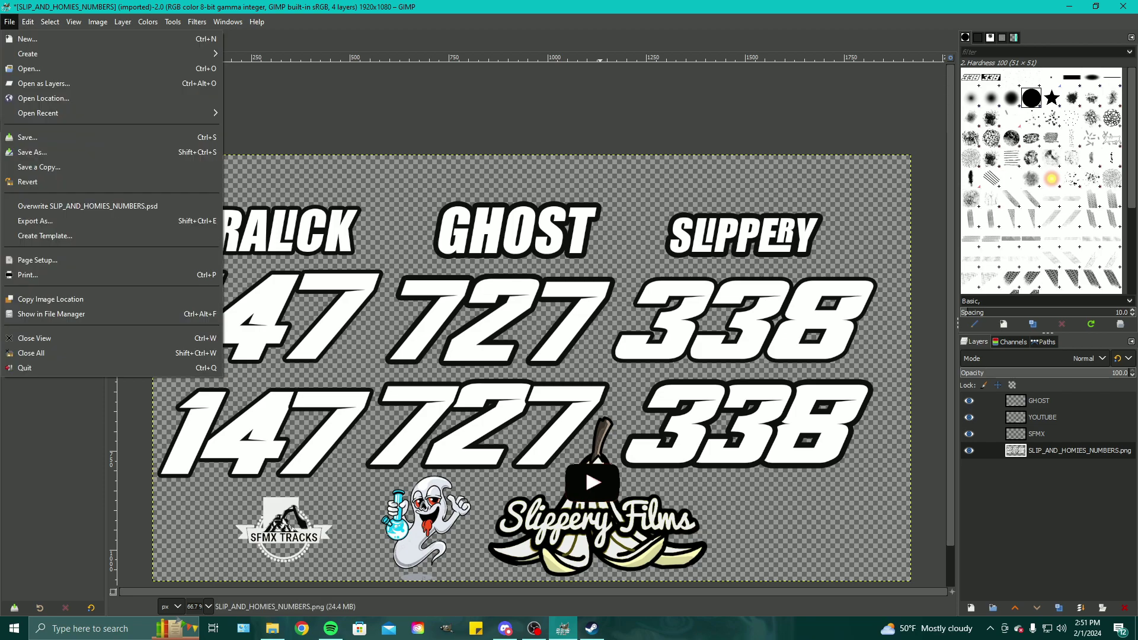
key(Return)
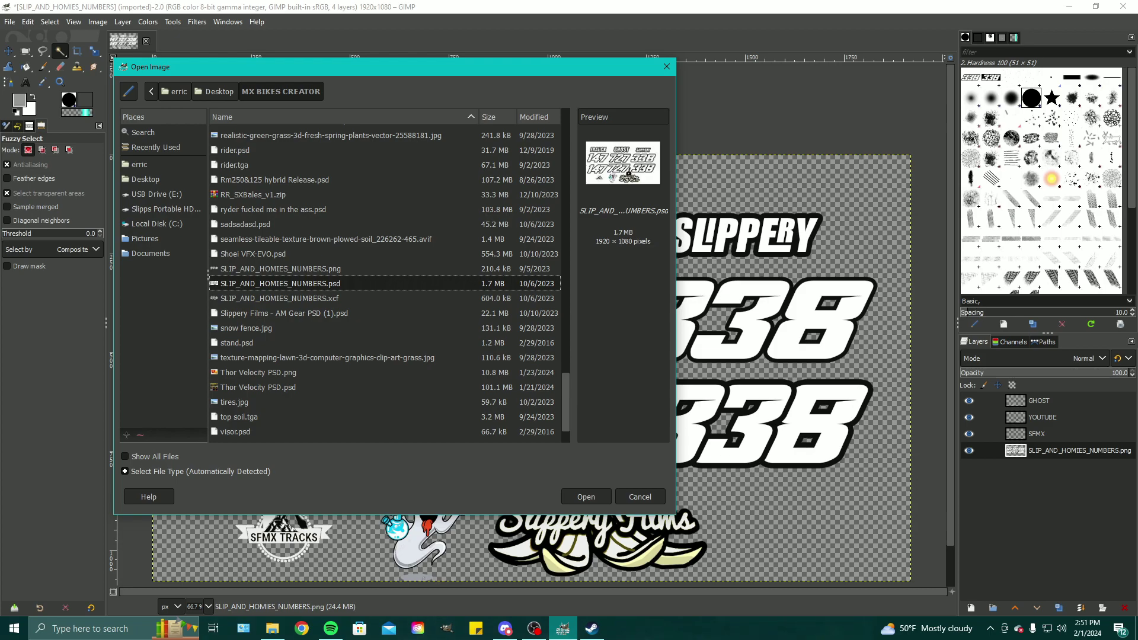
click(151, 253)
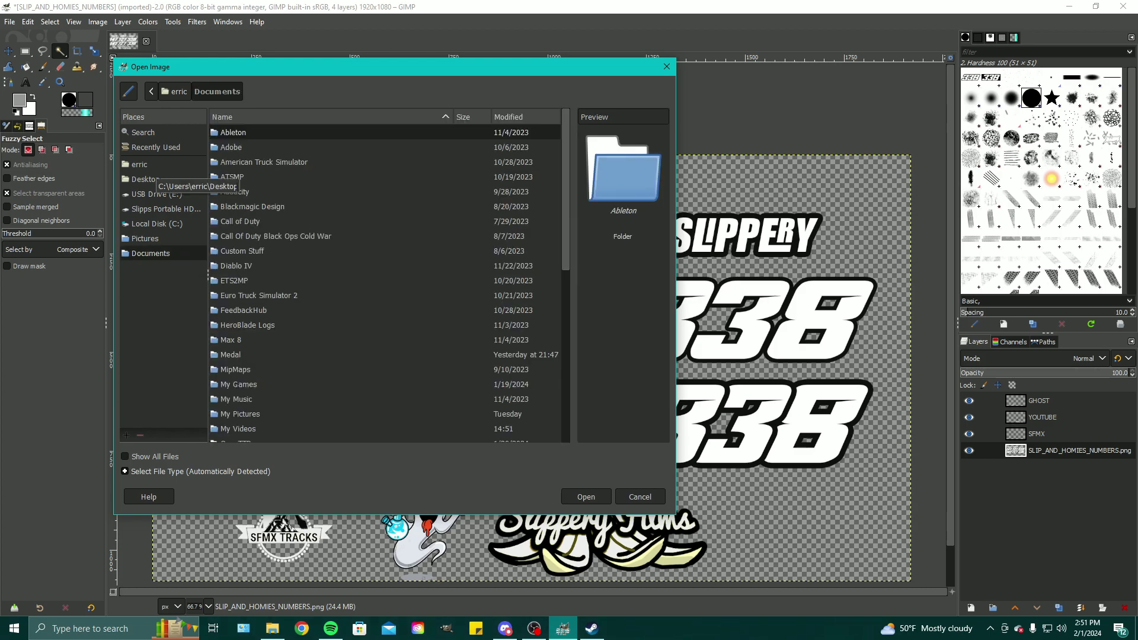
click(145, 179)
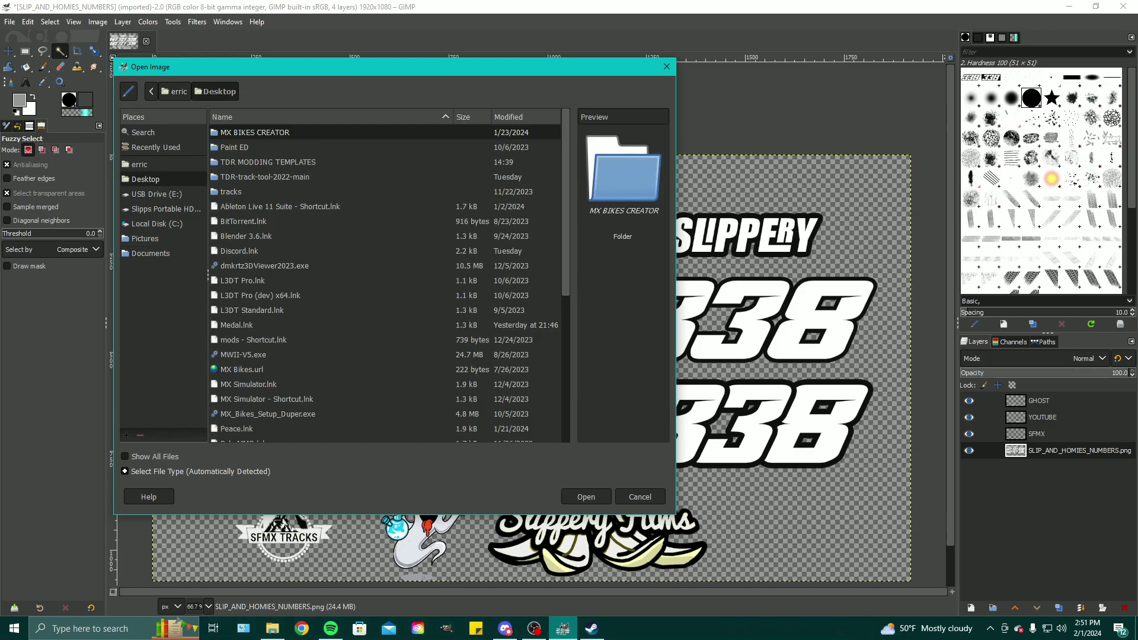
click(267, 162)
double_click(268, 162)
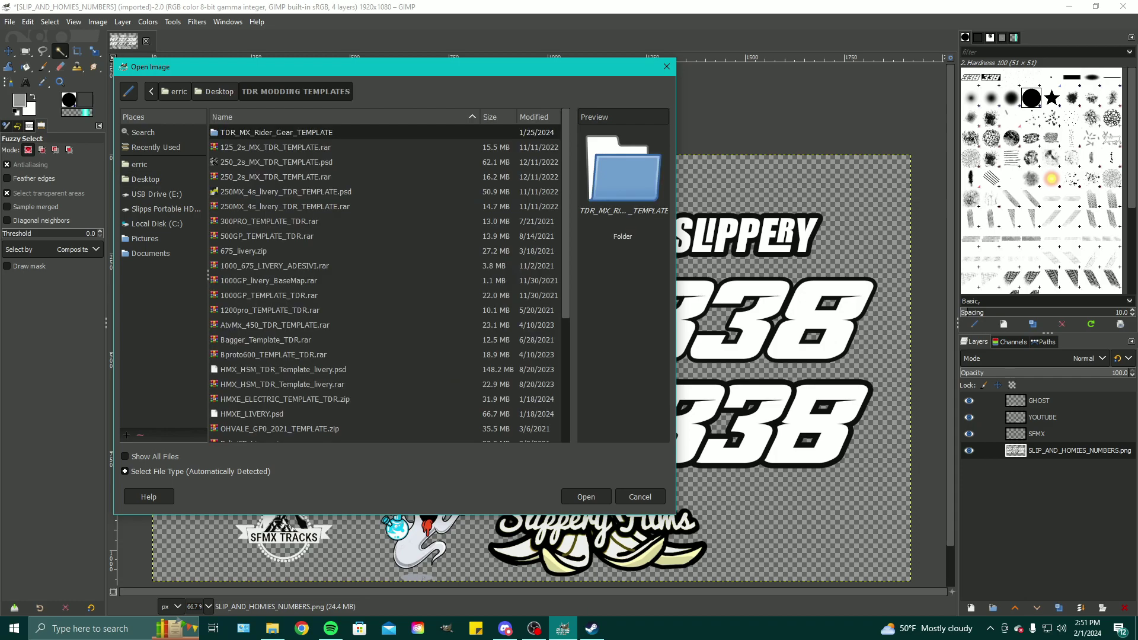
click(285, 191)
double_click(285, 191)
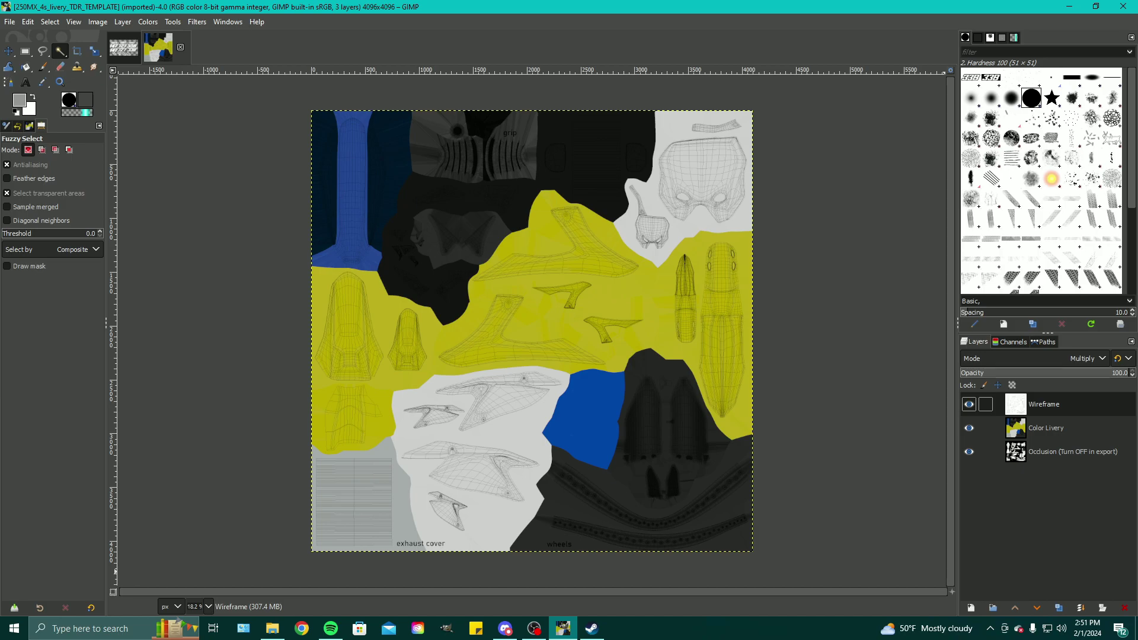
- Toggle the Wireframe and Occlusion layers off and back on to examine what each contributes to the livery template
click(968, 404)
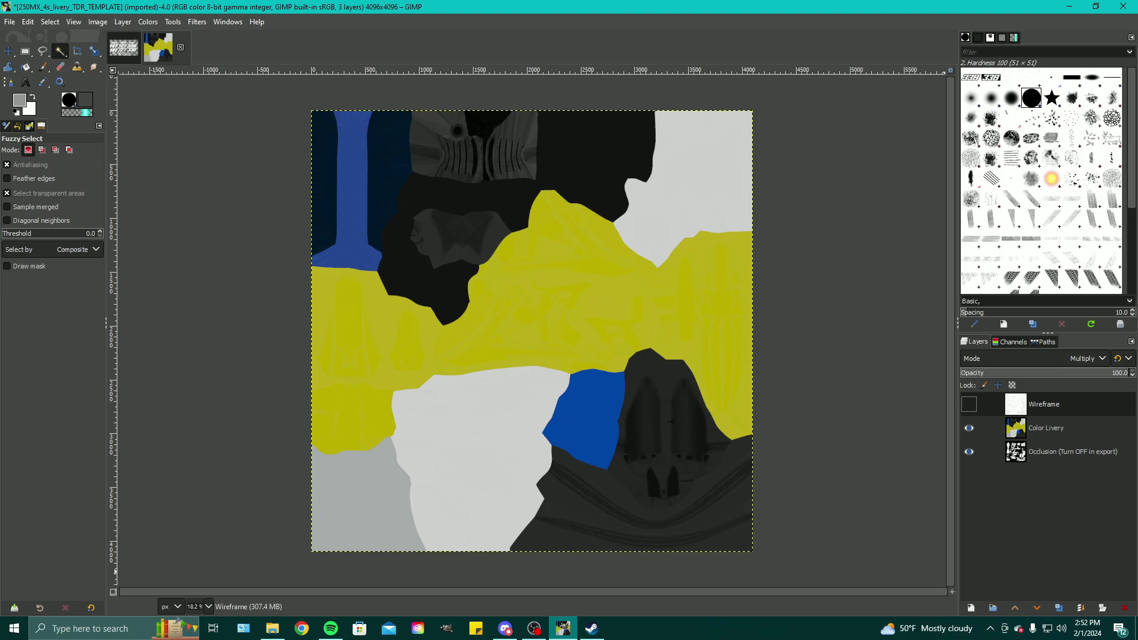
click(969, 404)
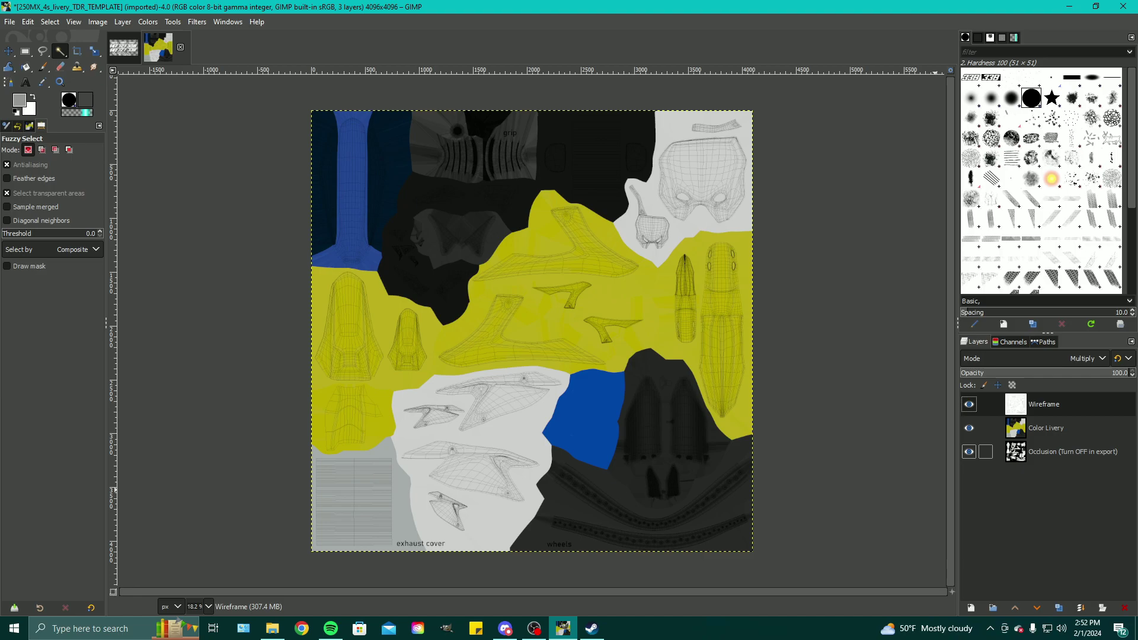
click(968, 452)
click(968, 404)
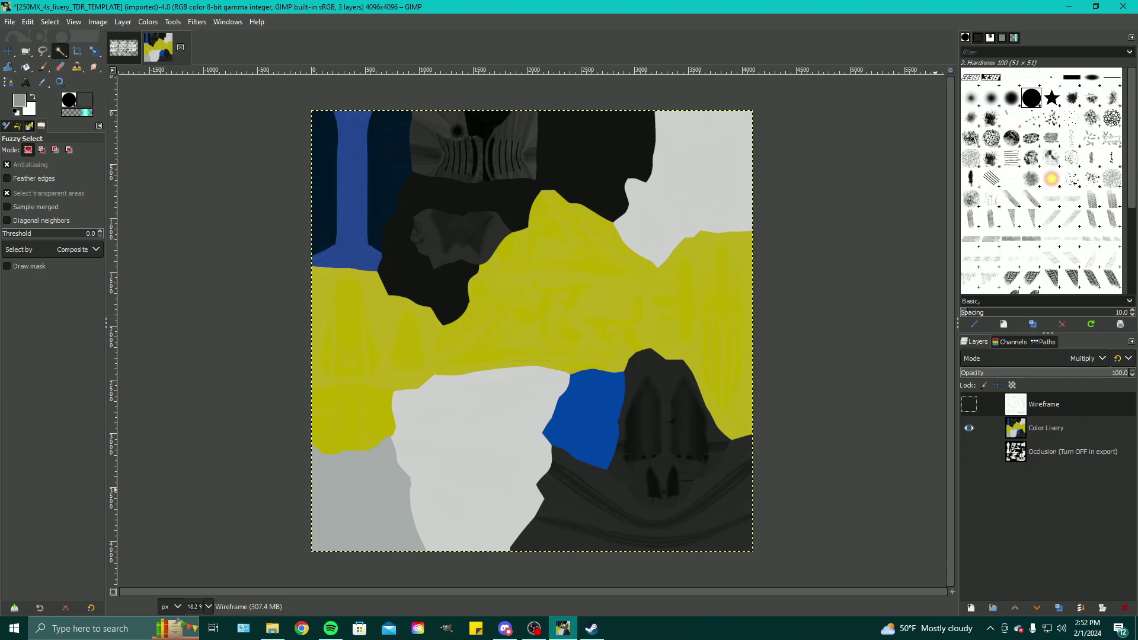
click(968, 404)
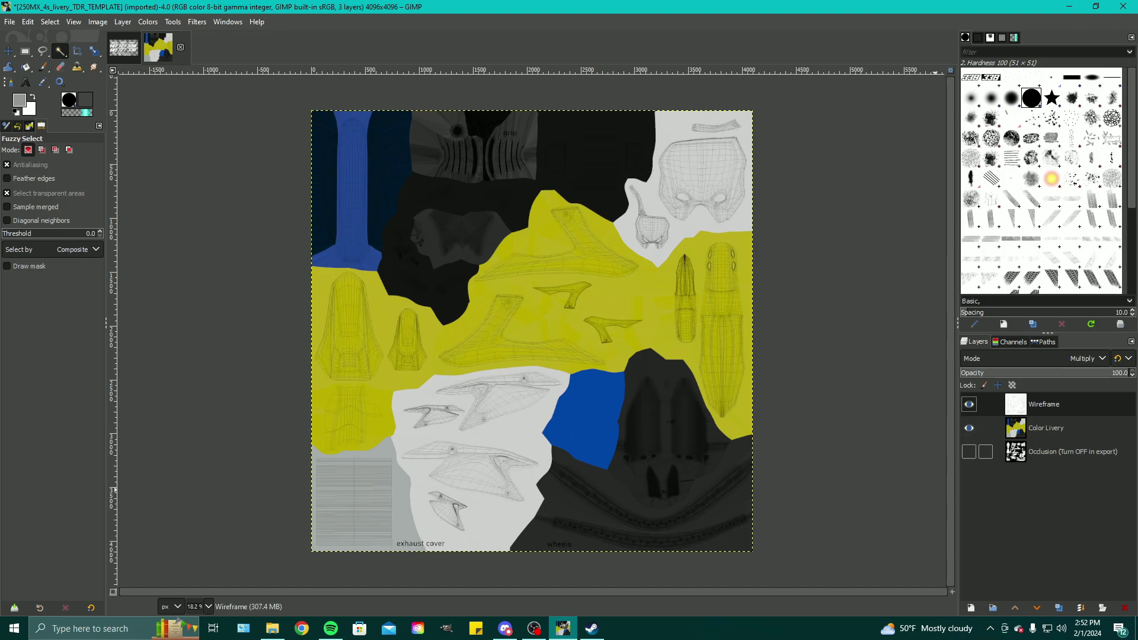
click(968, 452)
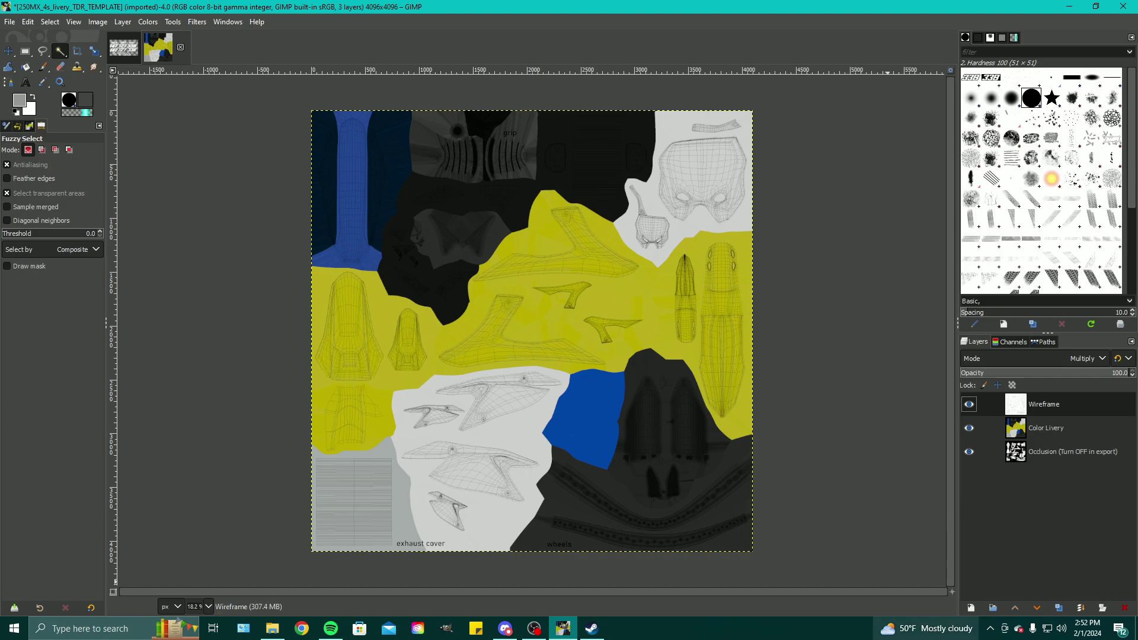
- Add a transparent 4096 × 4096 px layer named Logos above the Wireframe layer
click(971, 608)
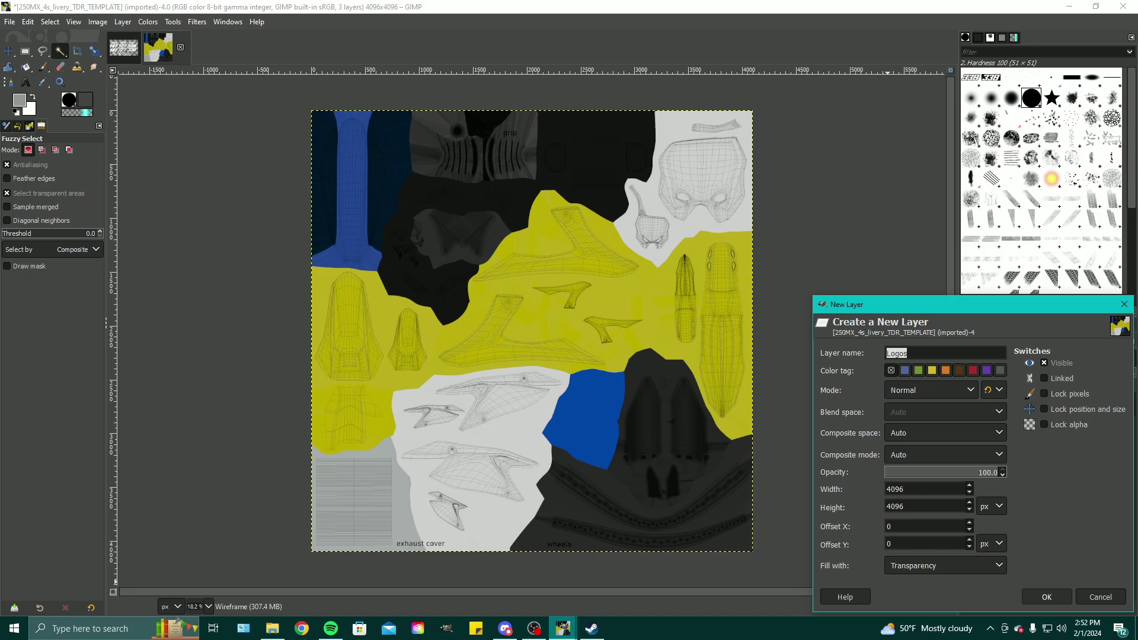
key(Return)
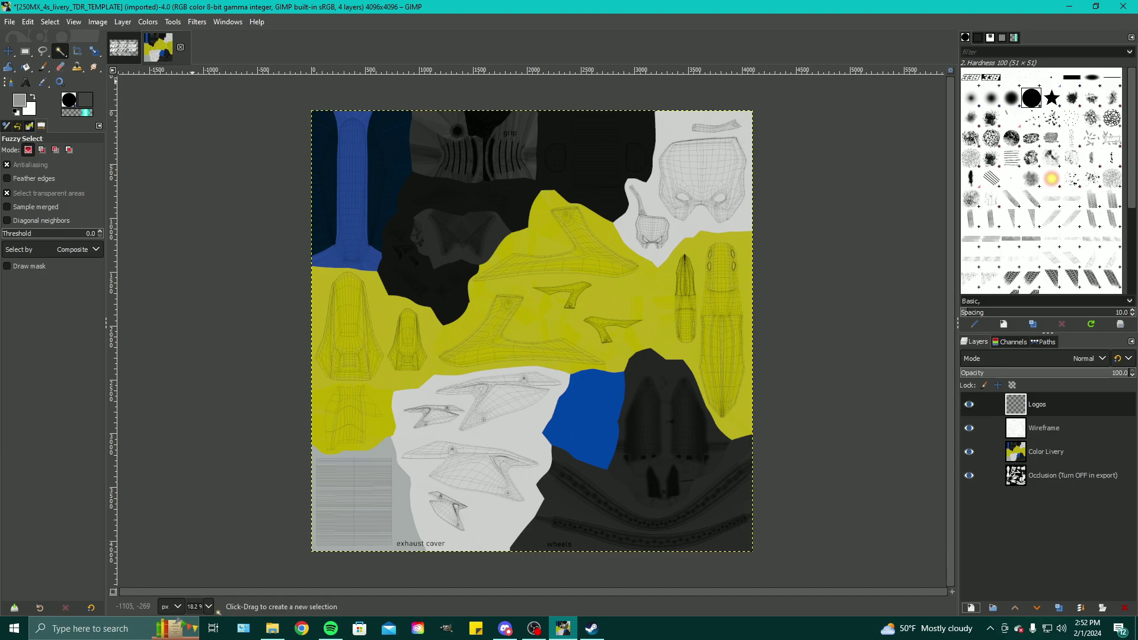
- Select the lower 338 number with its outline in the SLIP_AND_HOMIES_NUMBERS image using Fuzzy Select and copy it
click(123, 47)
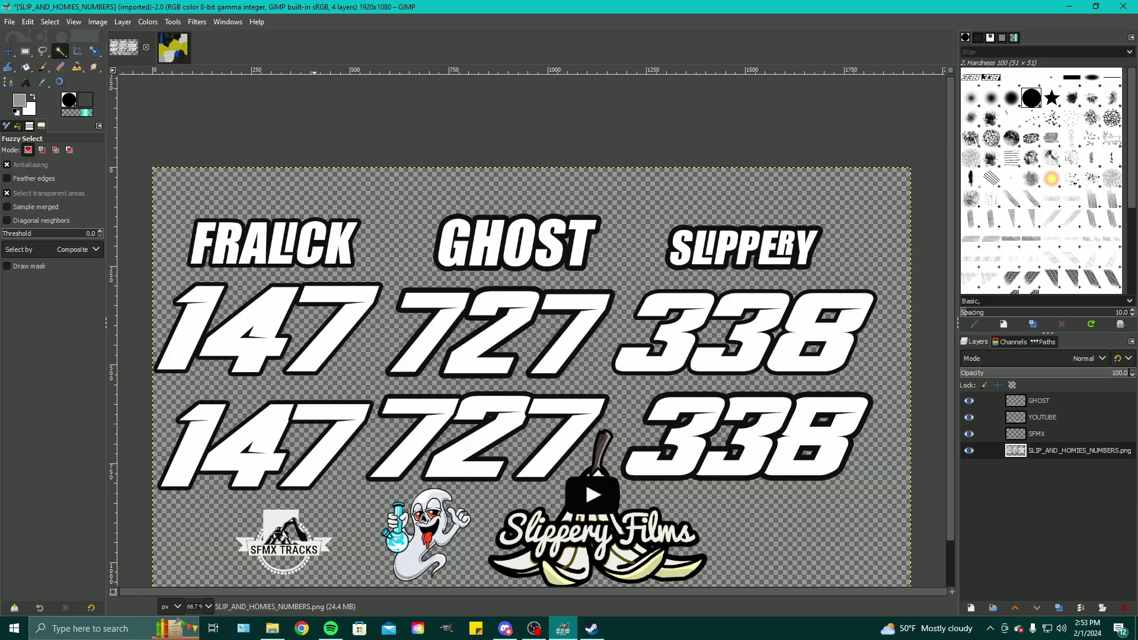
click(776, 448)
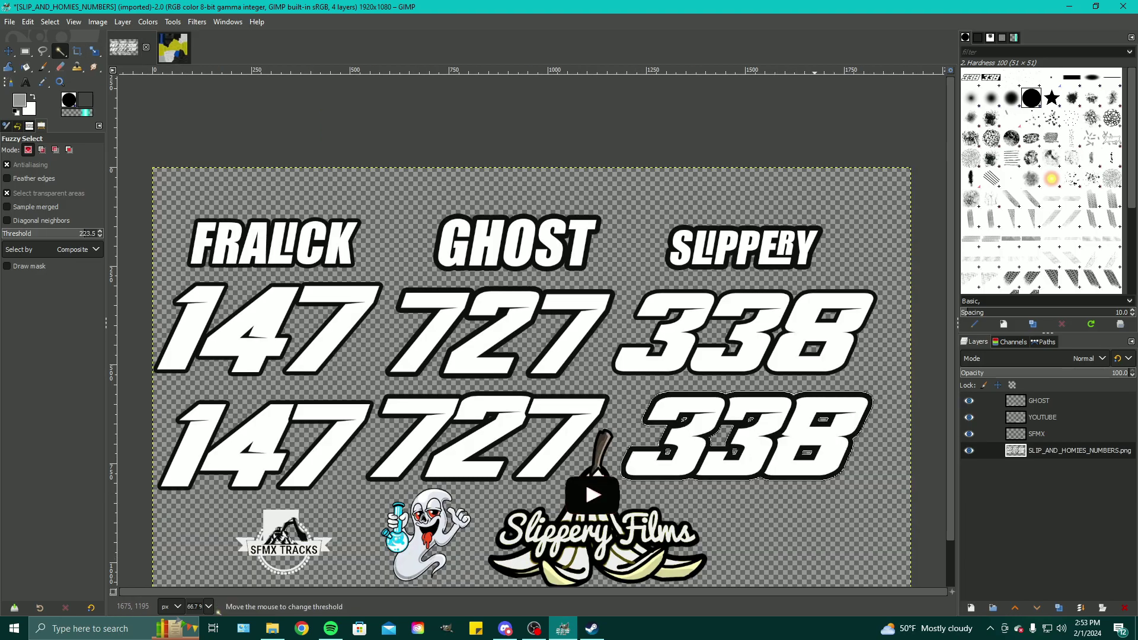
right_click(773, 450)
mouse_move(818, 483)
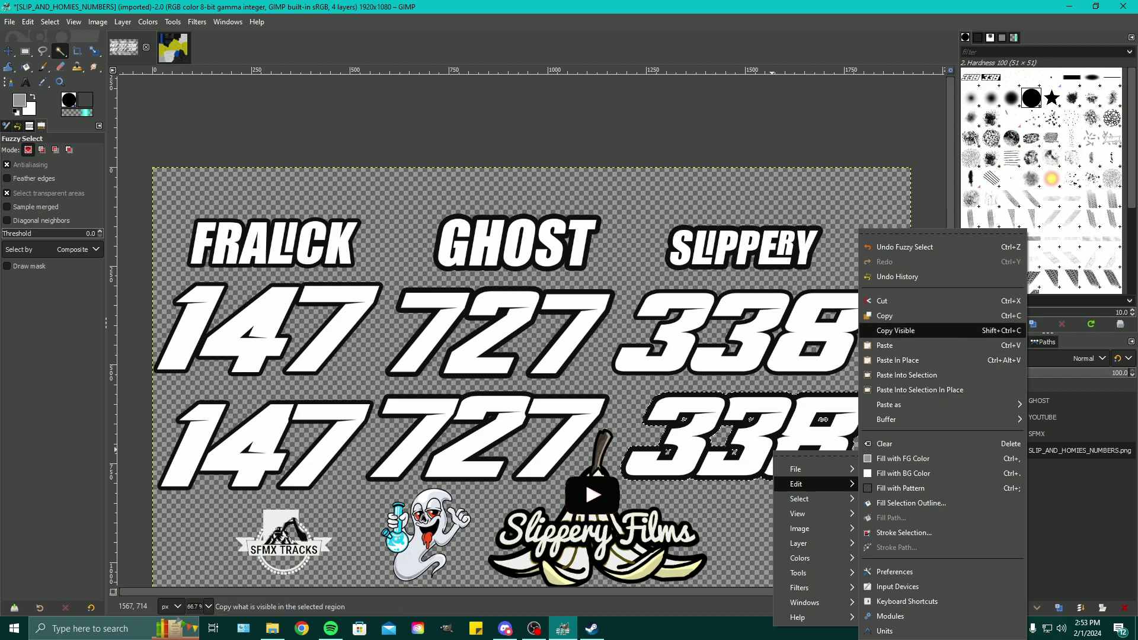
click(883, 316)
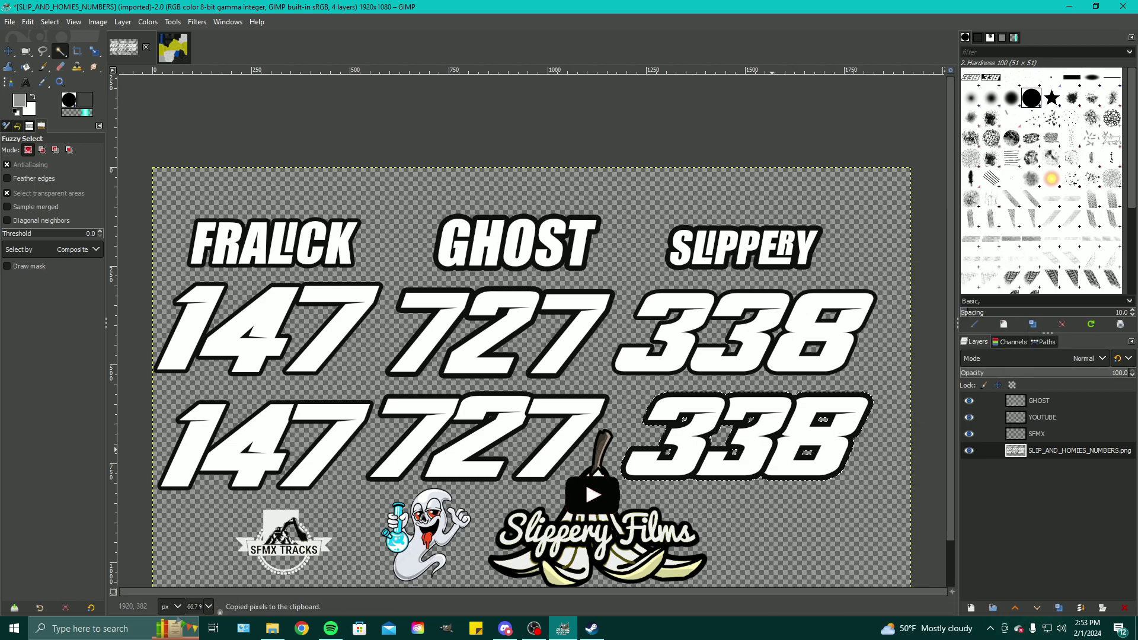
- Paste the copied 338 in place in the livery template and turn the floating selection into its own layer
click(174, 47)
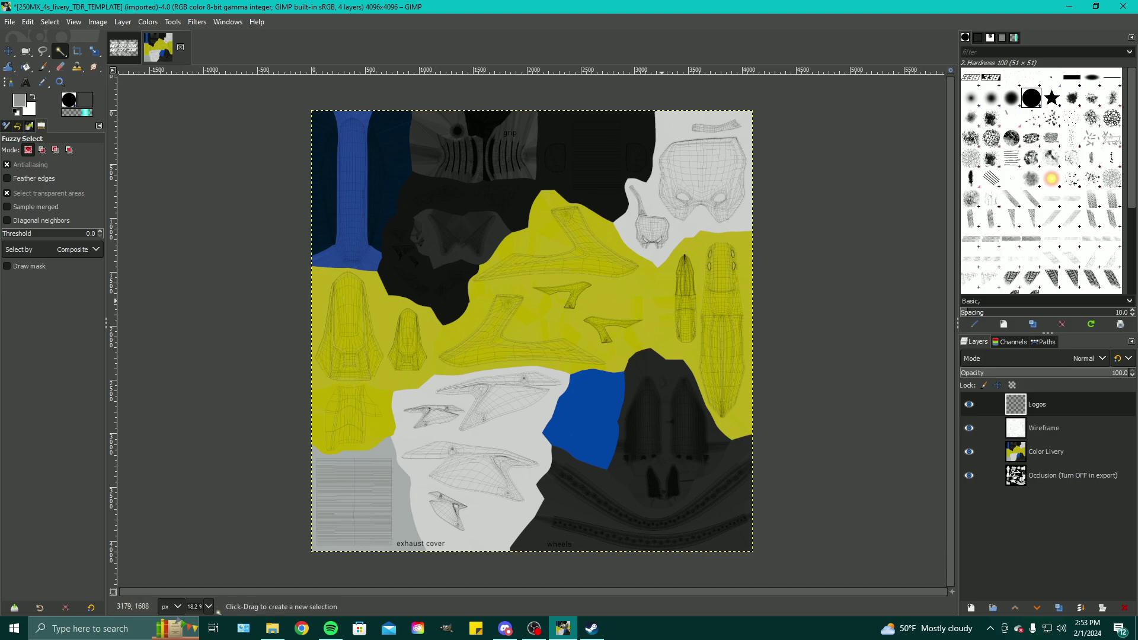
right_click(652, 292)
mouse_move(677, 327)
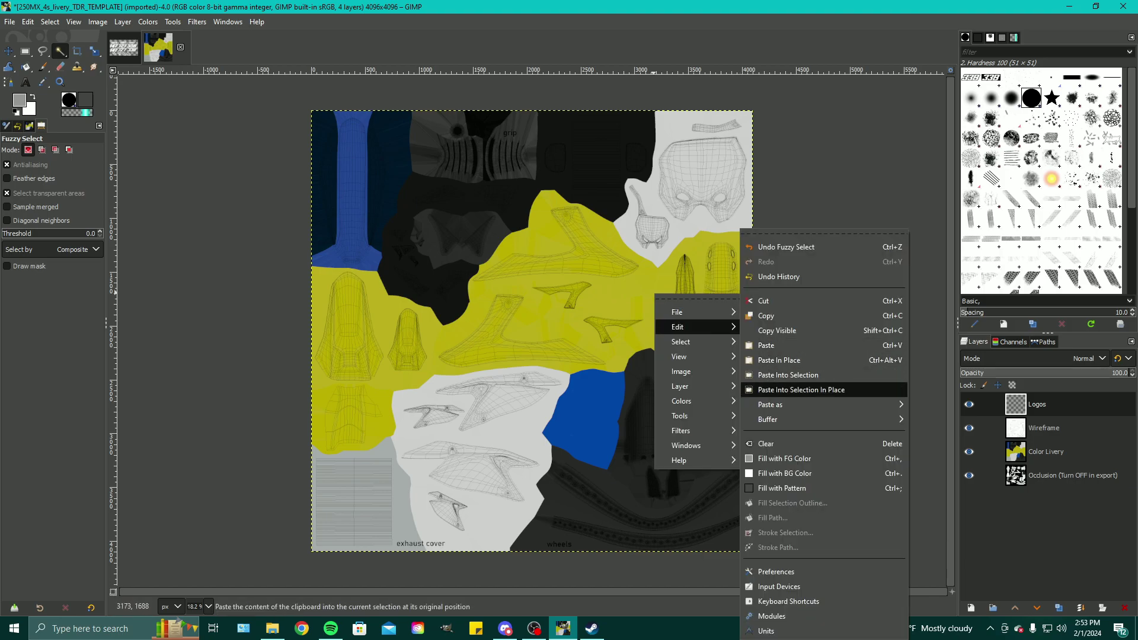
click(794, 390)
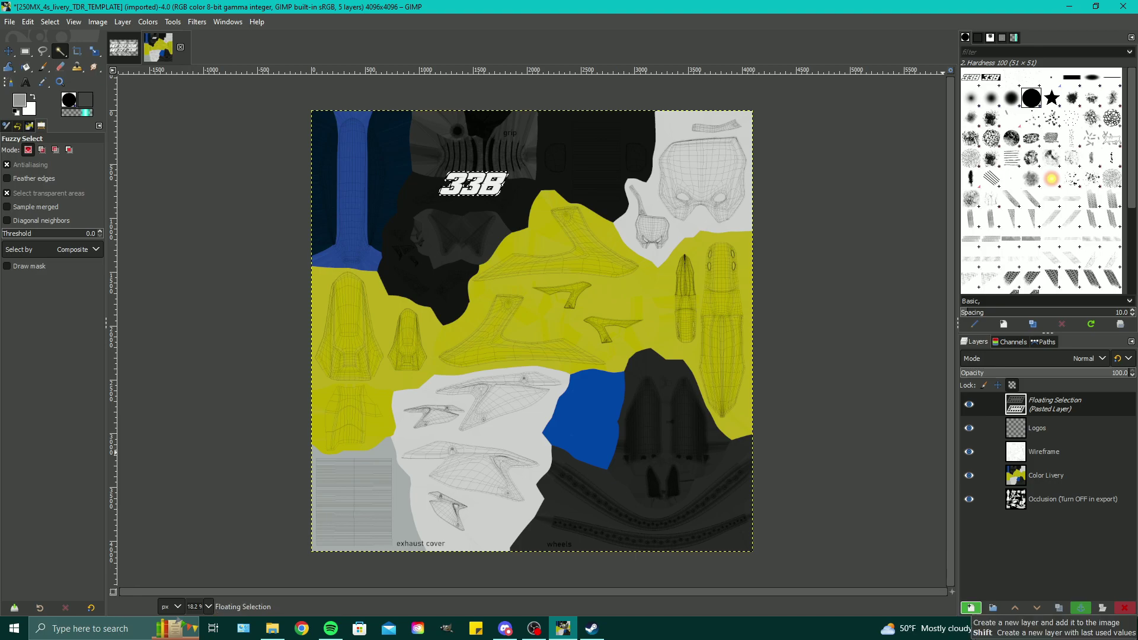
click(970, 608)
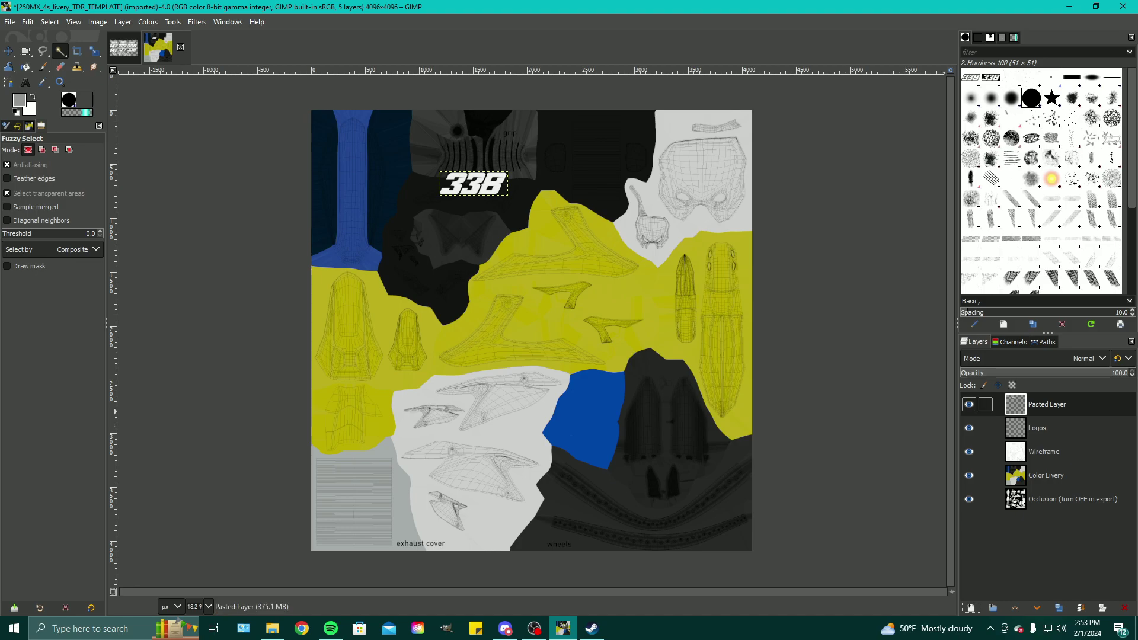
- Duplicate the pasted 338 layer twice so there are three copies of the number
right_click(977, 403)
click(1057, 137)
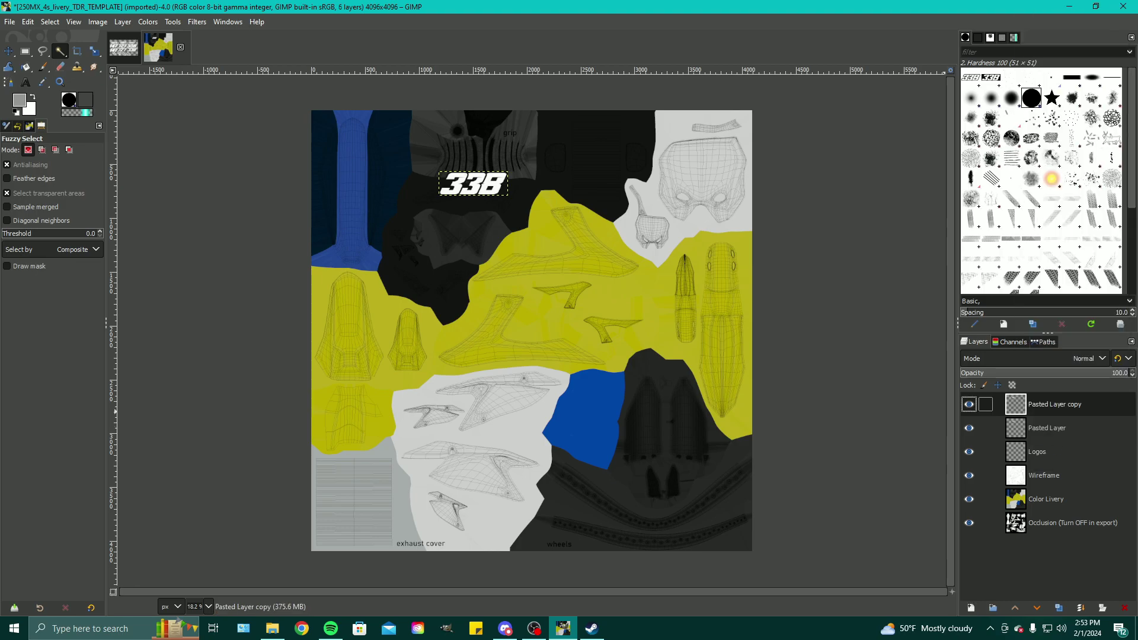
right_click(1028, 404)
click(948, 137)
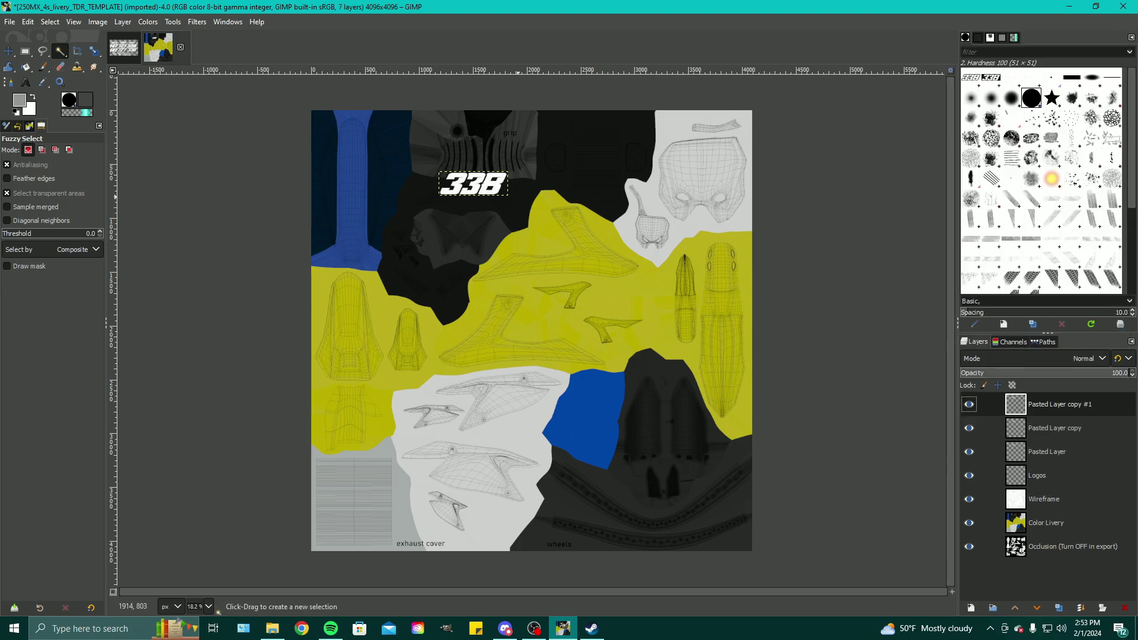
- Move one 338 copy onto the front plate and the other two onto the two large white side panels
click(9, 51)
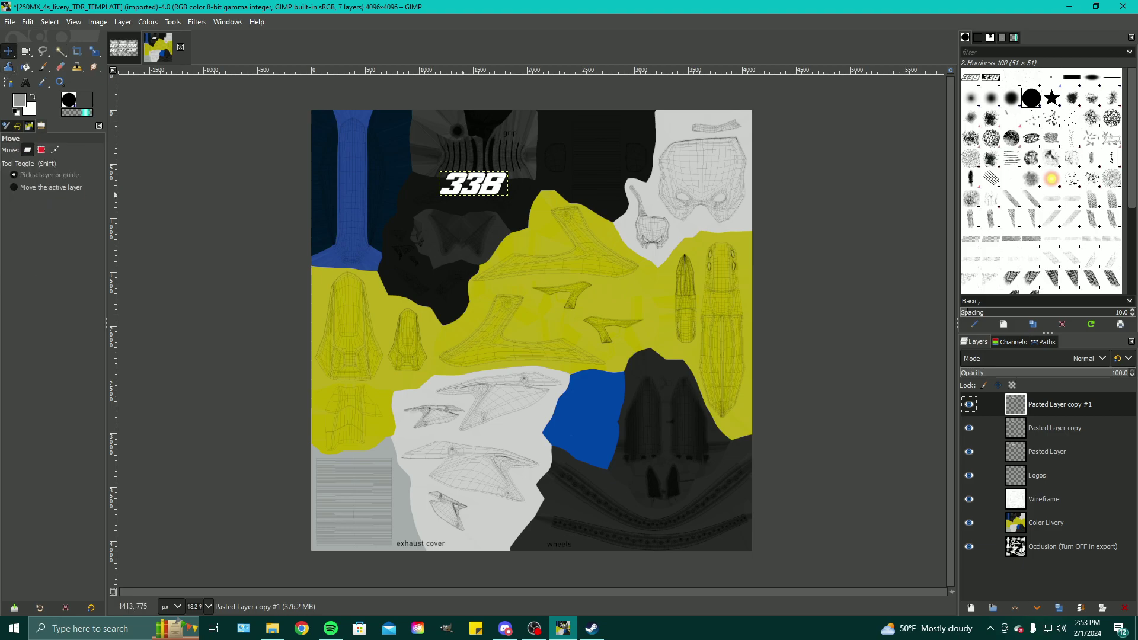
drag(474, 190, 702, 176)
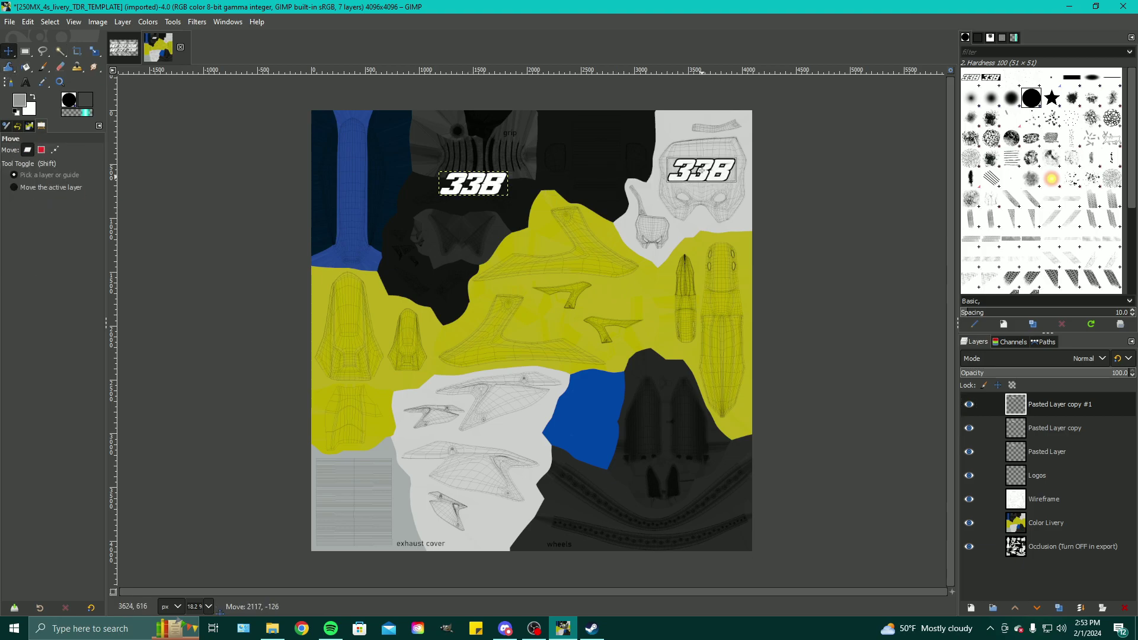
drag(474, 185, 491, 404)
- Scale the front plate's 338 layer to 640 × 353 px without keeping its proportions
click(95, 51)
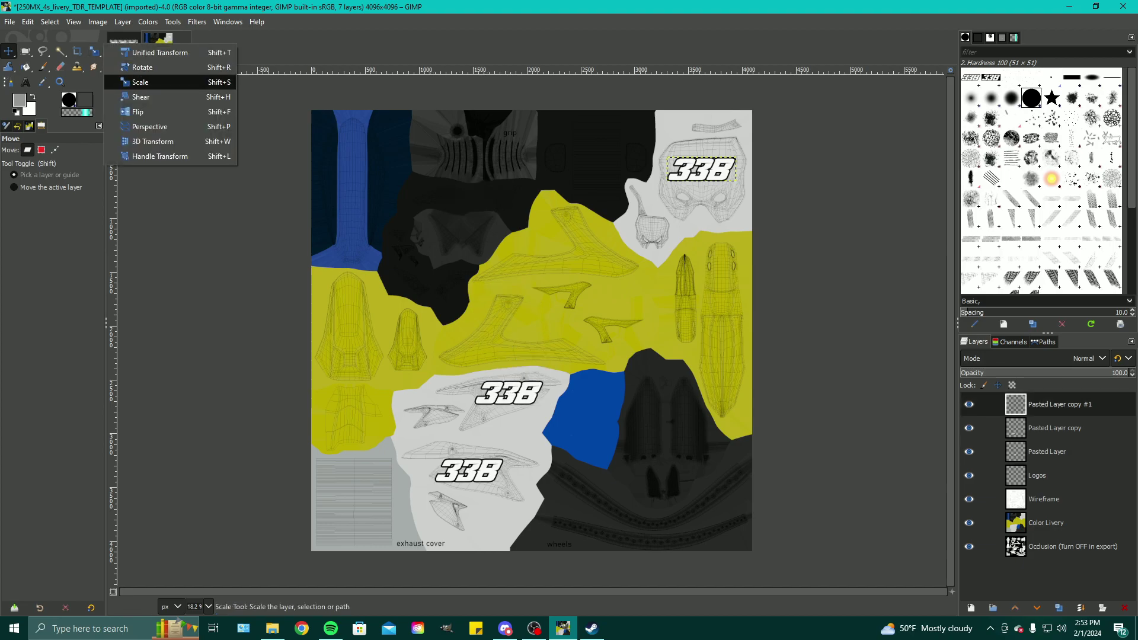
click(140, 82)
click(691, 179)
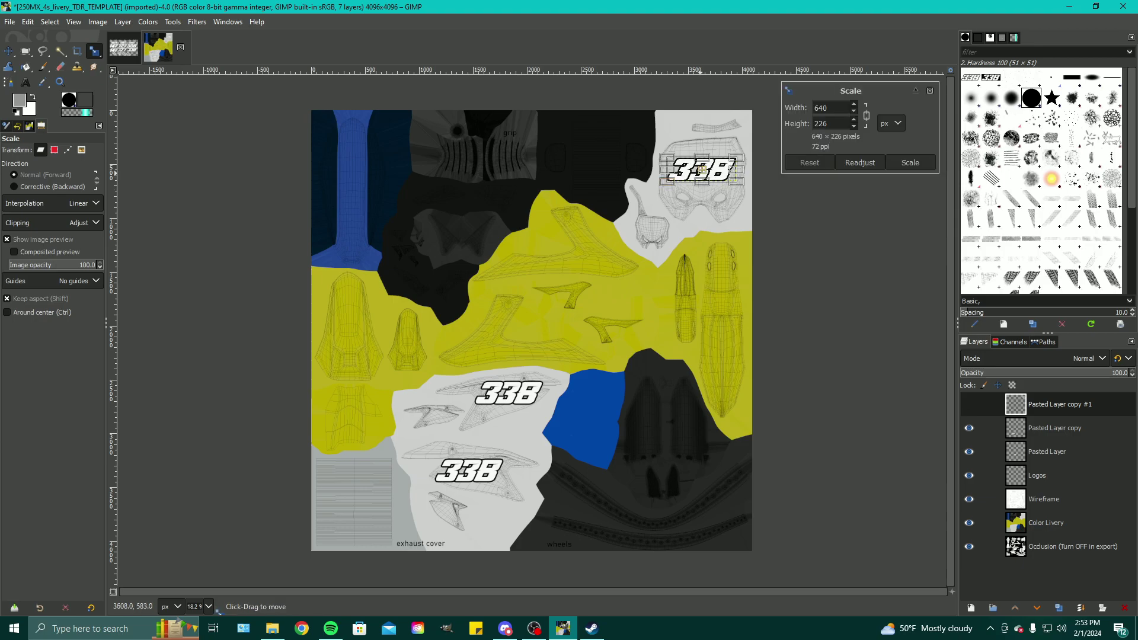
key(shift)
mouse_move(702, 182)
mouse_down()
mouse_move(703, 160)
mouse_move(711, 169)
mouse_up()
key(shift)
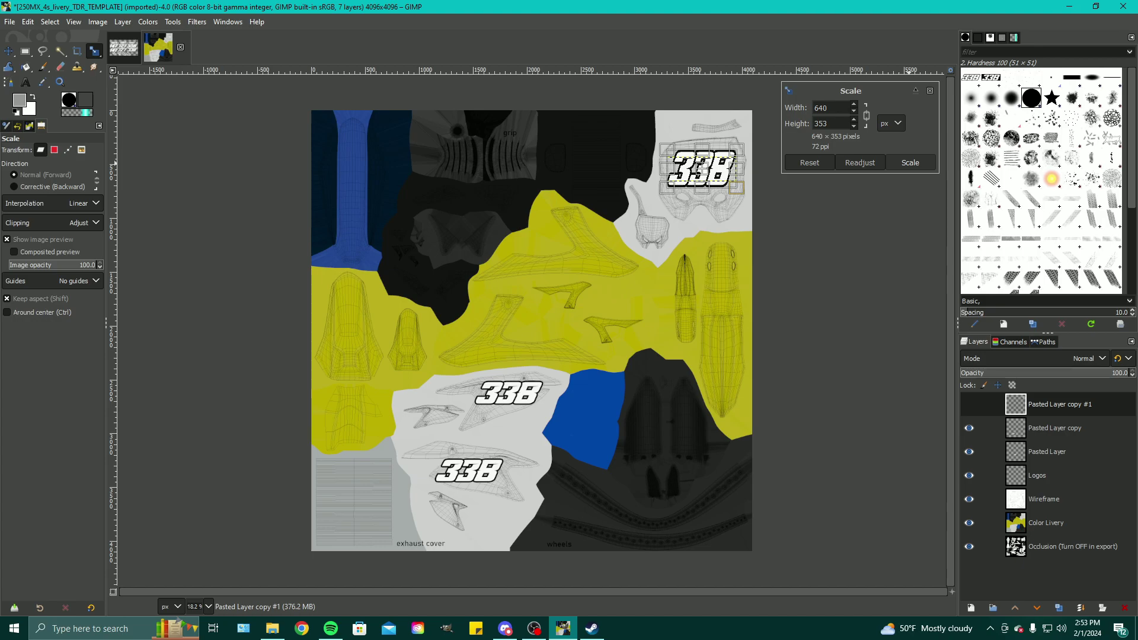
key(Return)
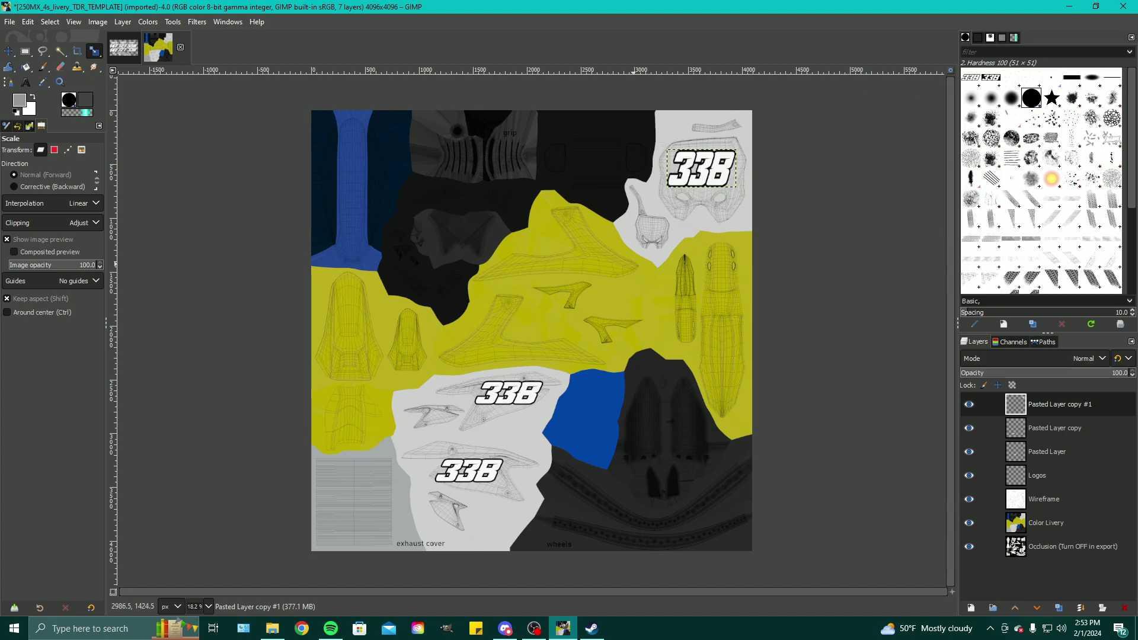
- Rotate the 338 on the lower white side panel by 13.32 degrees to follow the panel's wireframe
click(95, 51)
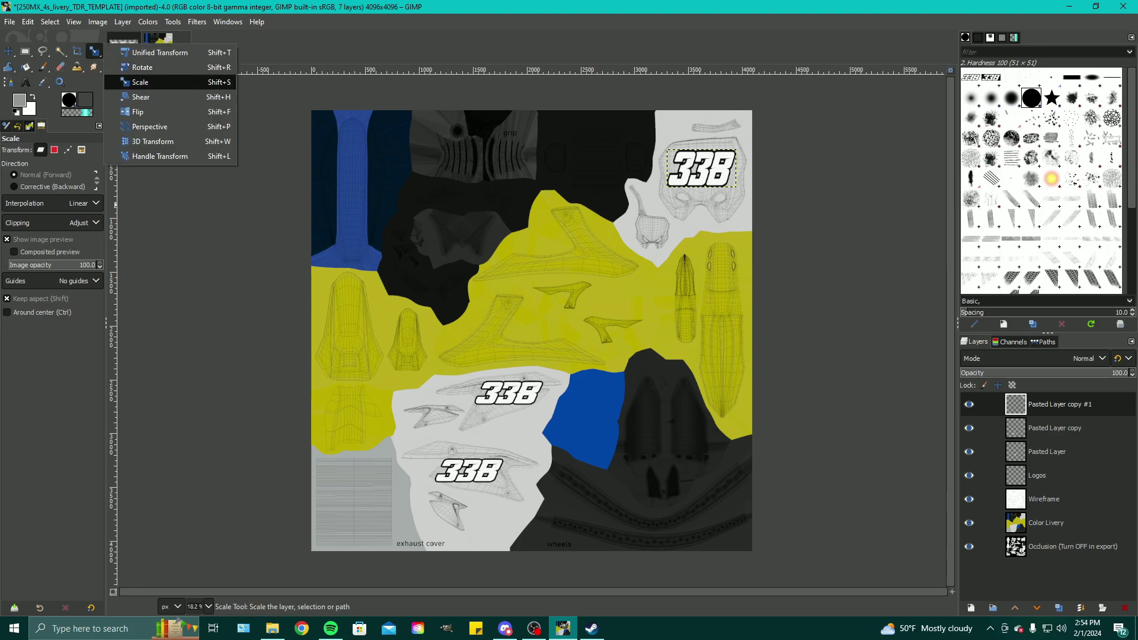
click(142, 69)
click(701, 168)
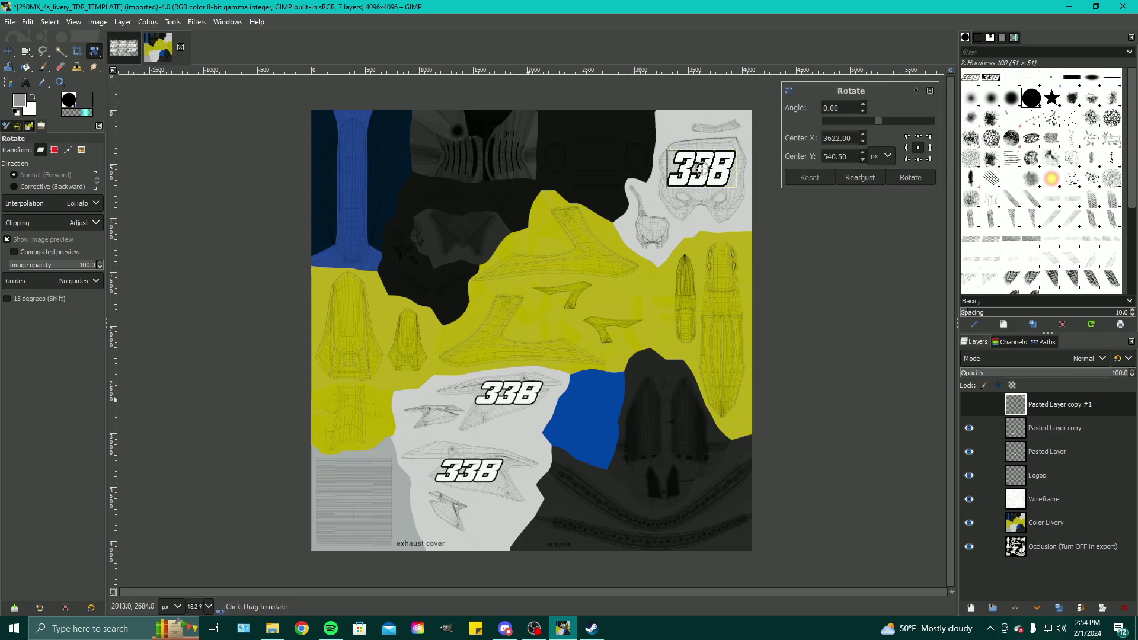
click(1042, 428)
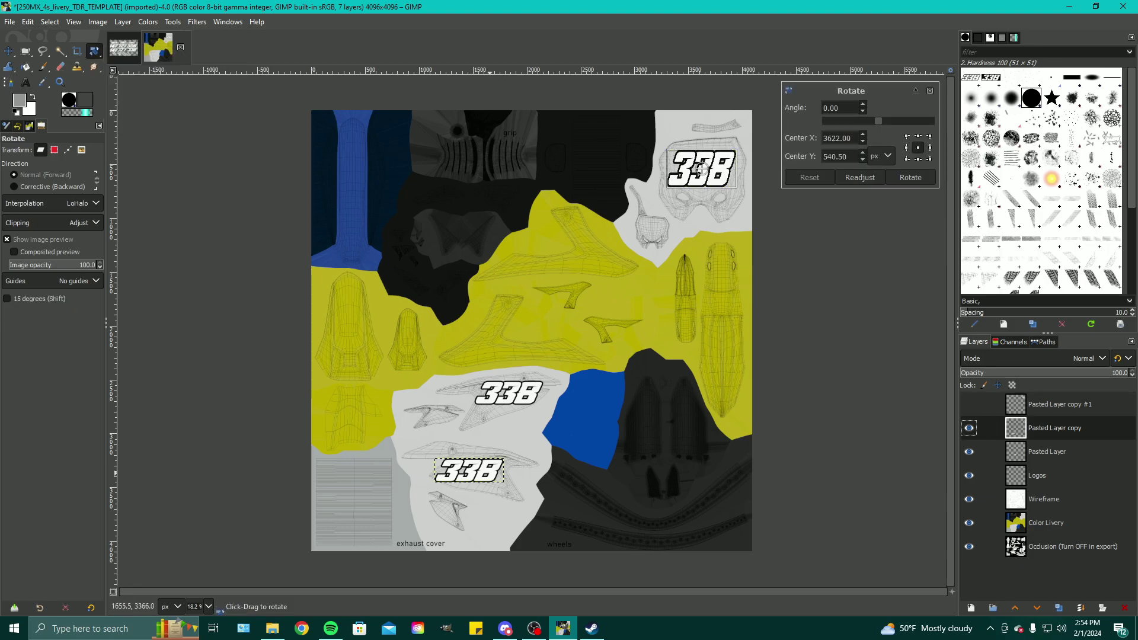
drag(489, 473, 470, 470)
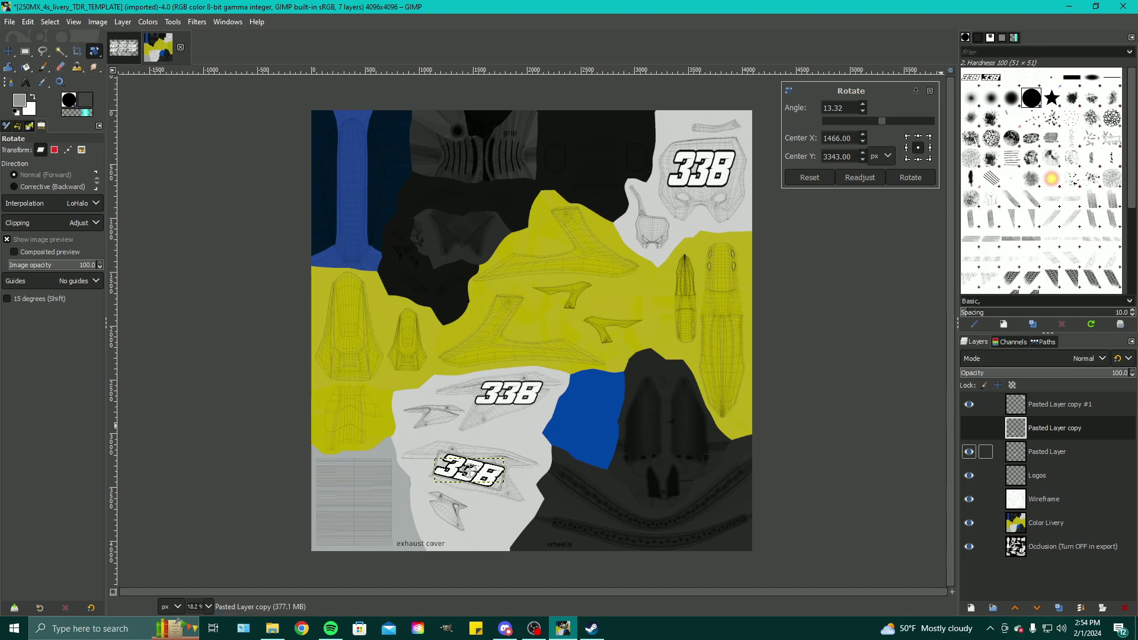
click(910, 178)
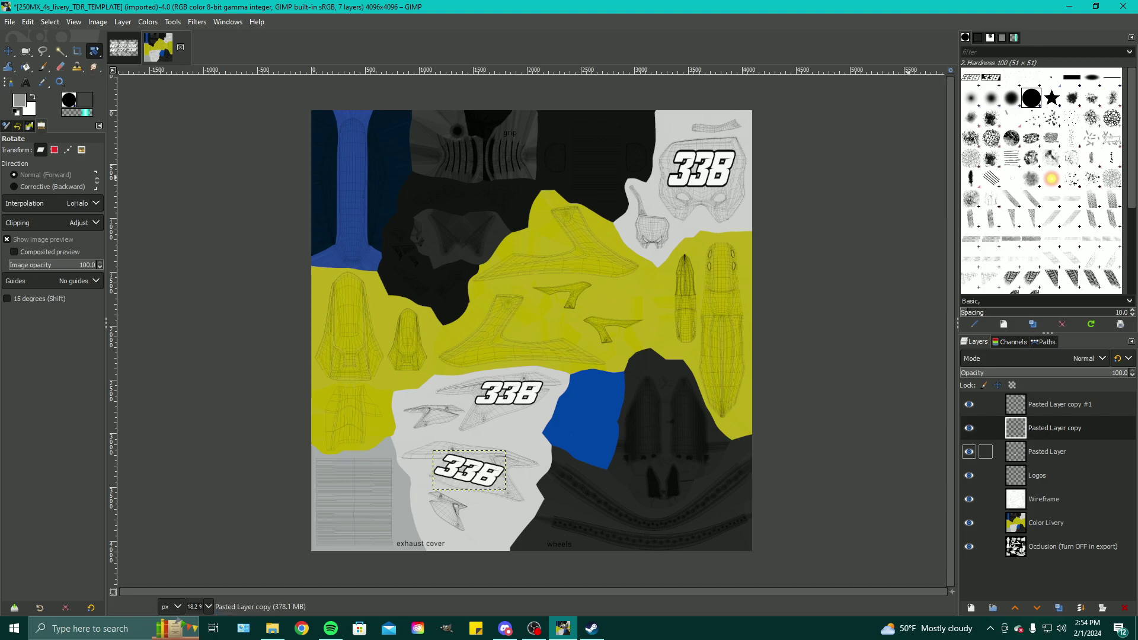
- Rotate the 338 on the upper white side panel by -19.13 degrees to follow the panel's wireframe
click(1046, 452)
drag(535, 398, 533, 390)
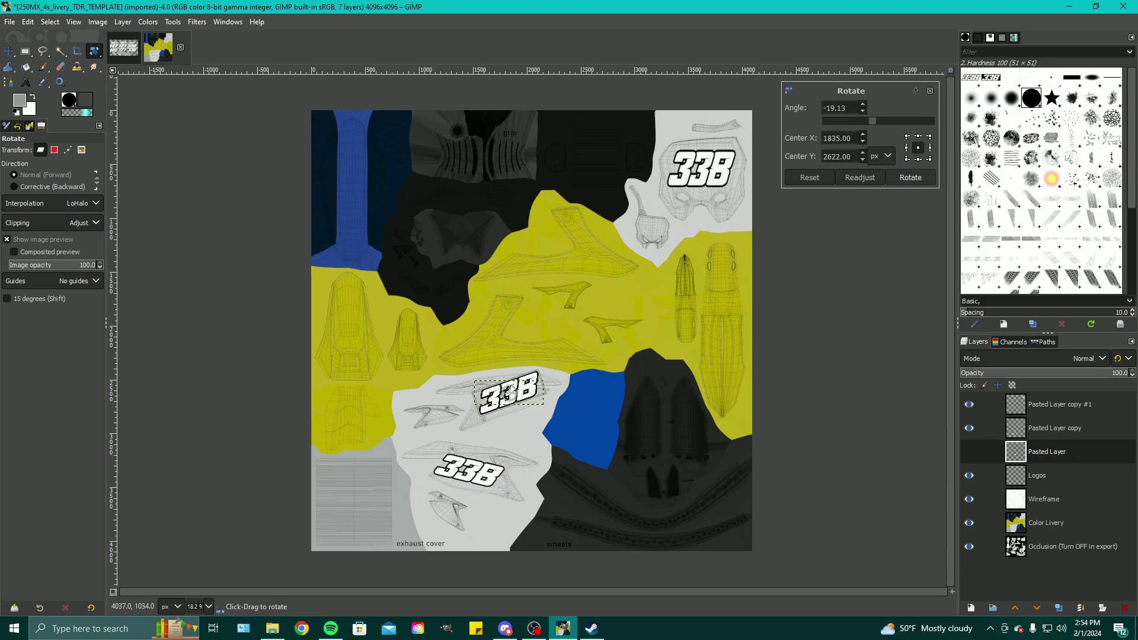
click(910, 177)
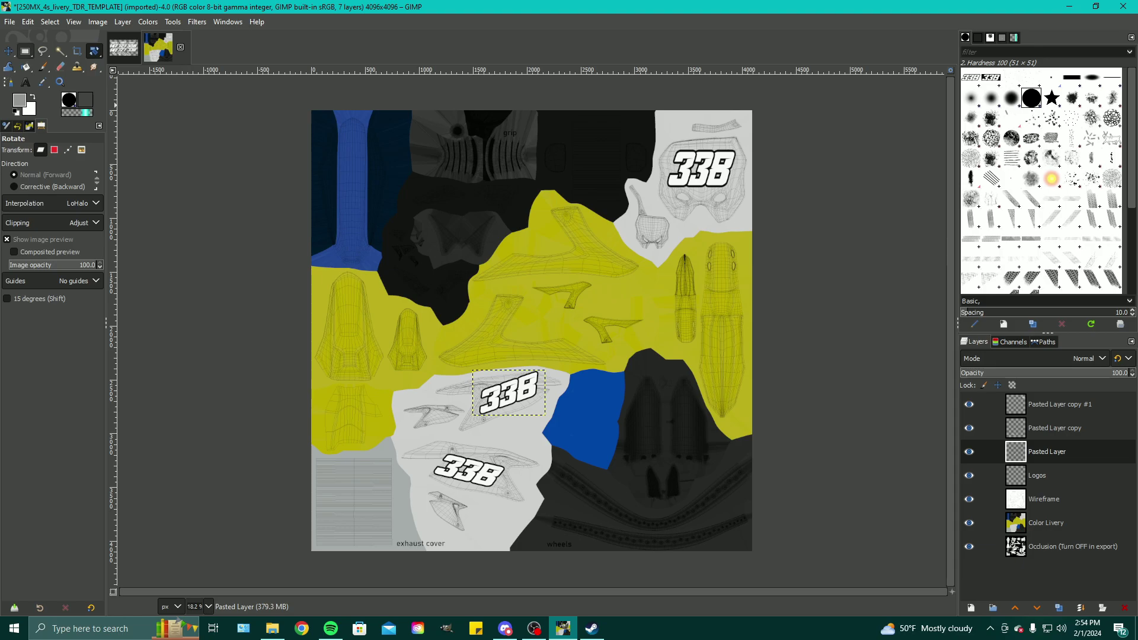
- Shift the two rotated 338 layers slightly so each number sits within its white side panel's wireframe
key(m)
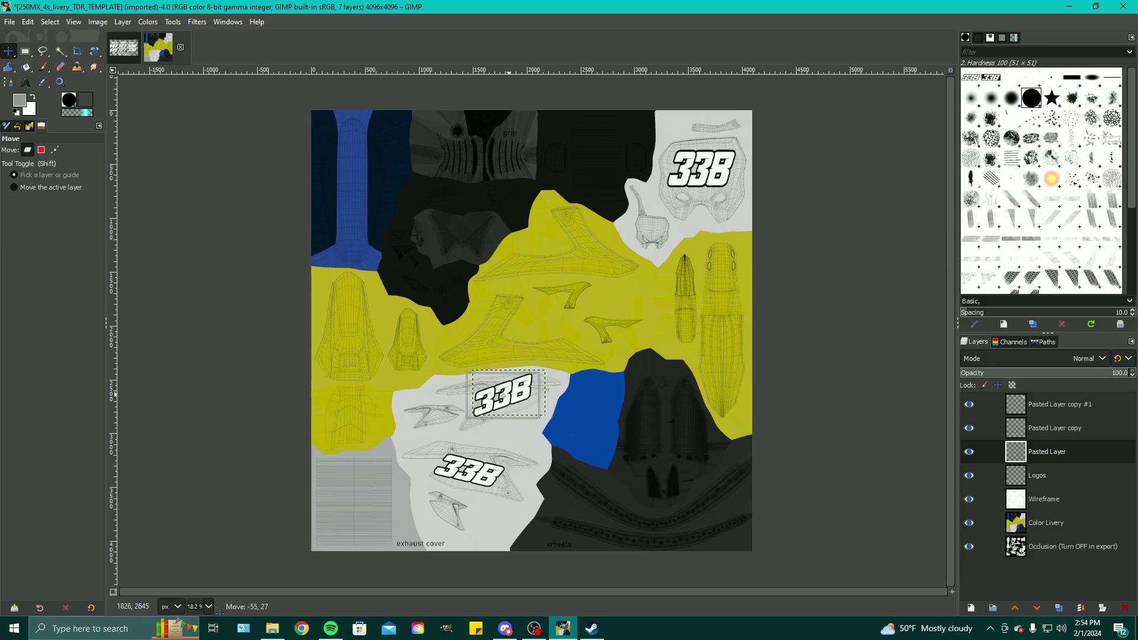
drag(503, 397, 497, 397)
drag(470, 475, 472, 474)
scroll(472, 477, up, 3)
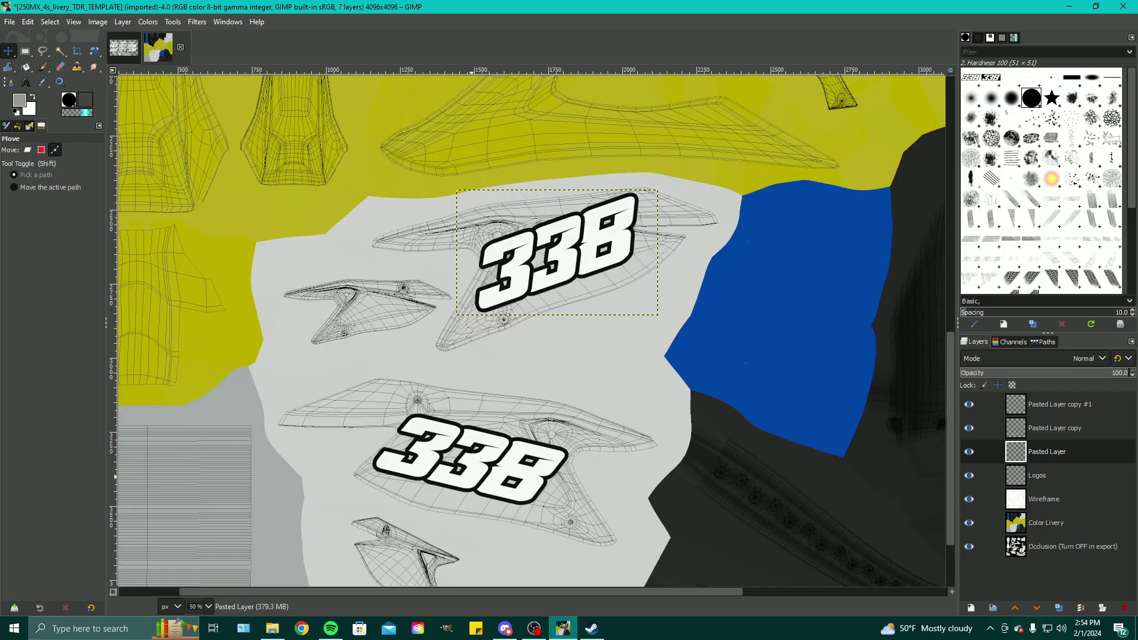
scroll(471, 471, down, 3)
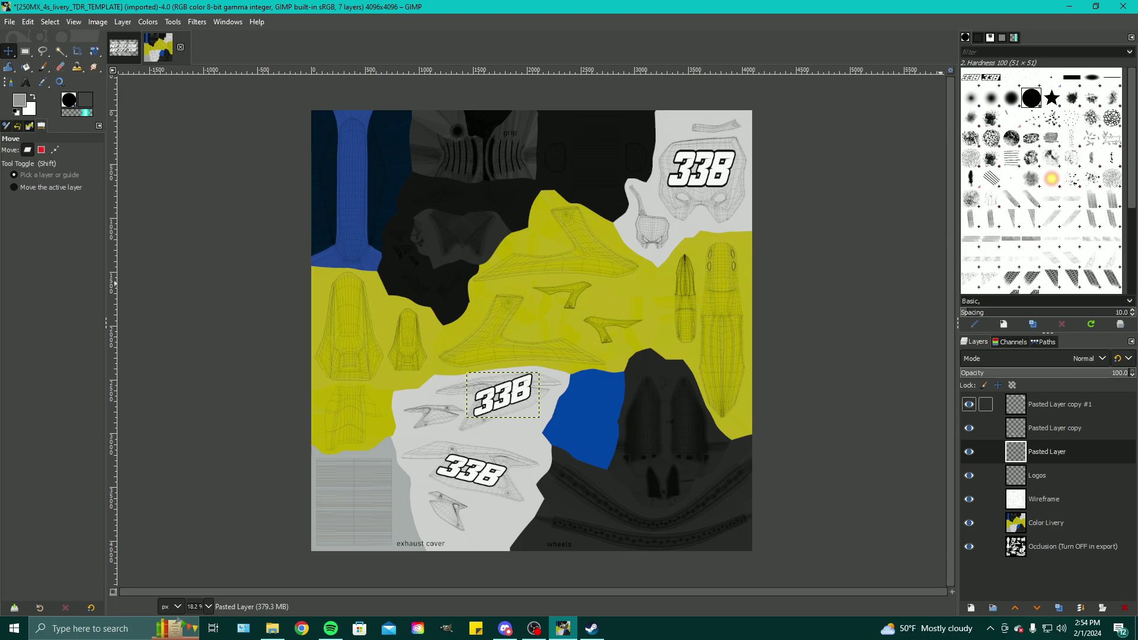
- Merge the three 338 layers down into the Logos layer
click(1060, 404)
right_click(1017, 404)
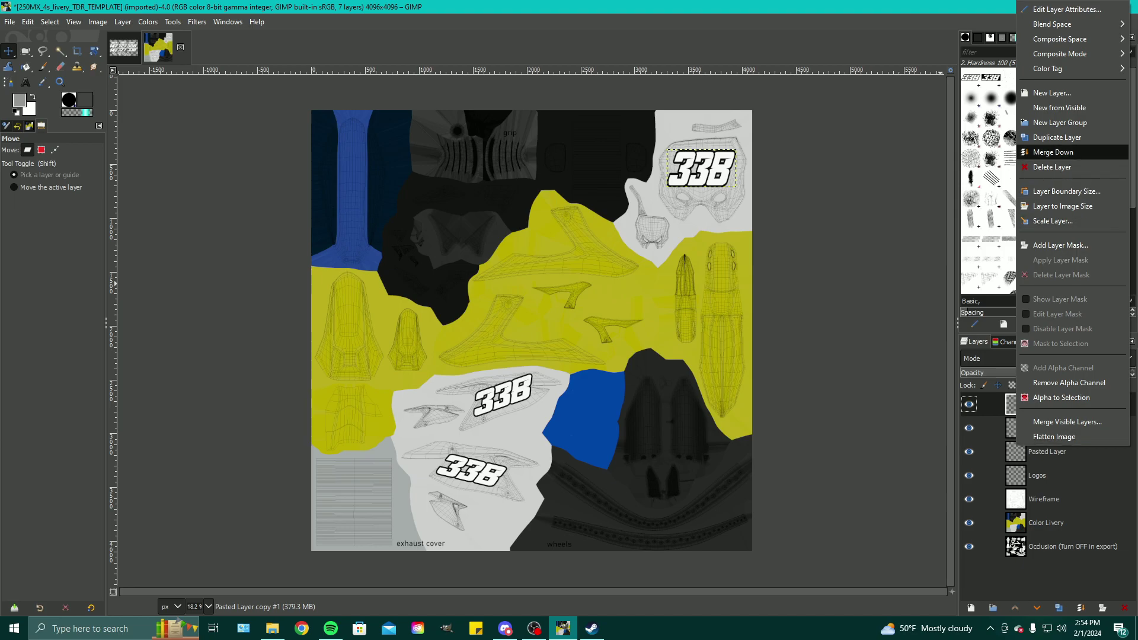
click(1053, 152)
right_click(1024, 404)
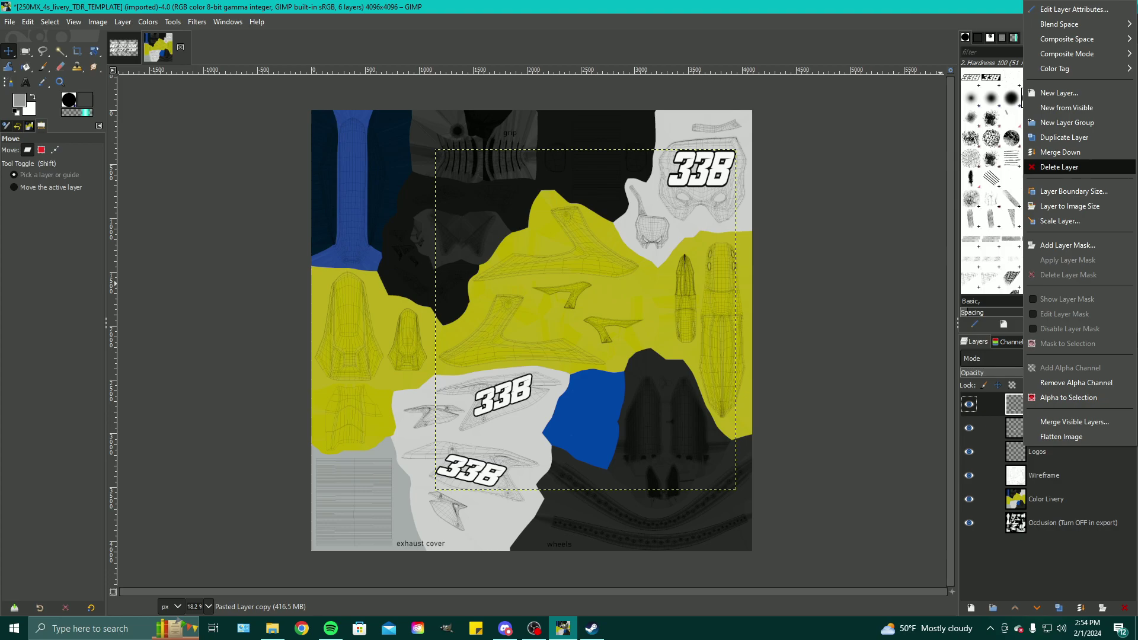
click(1052, 152)
right_click(1024, 404)
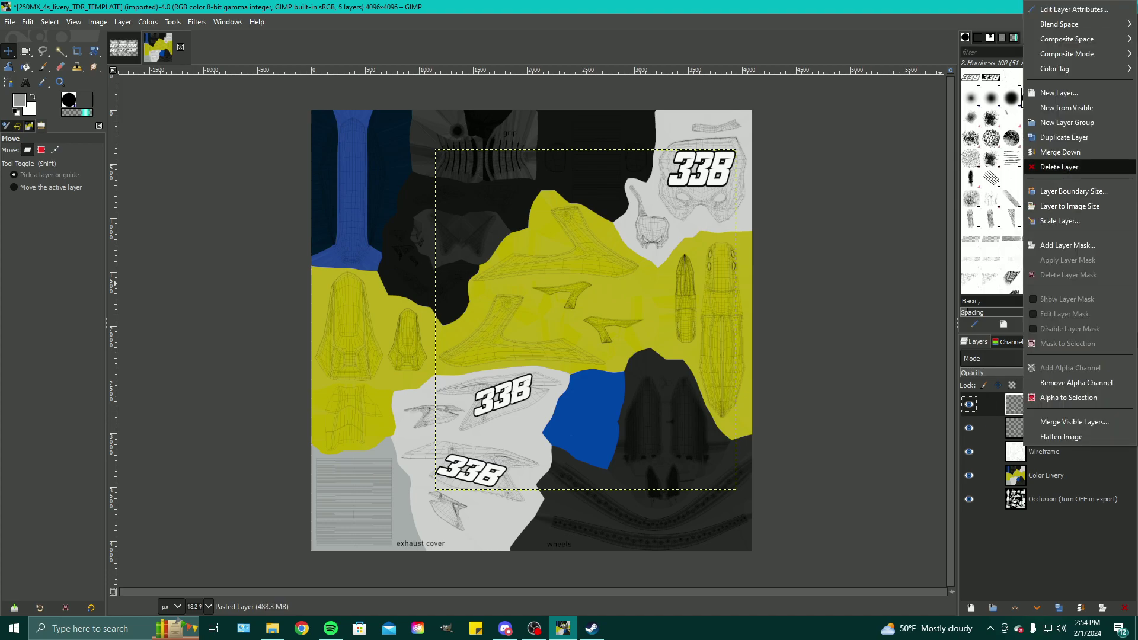
click(1053, 152)
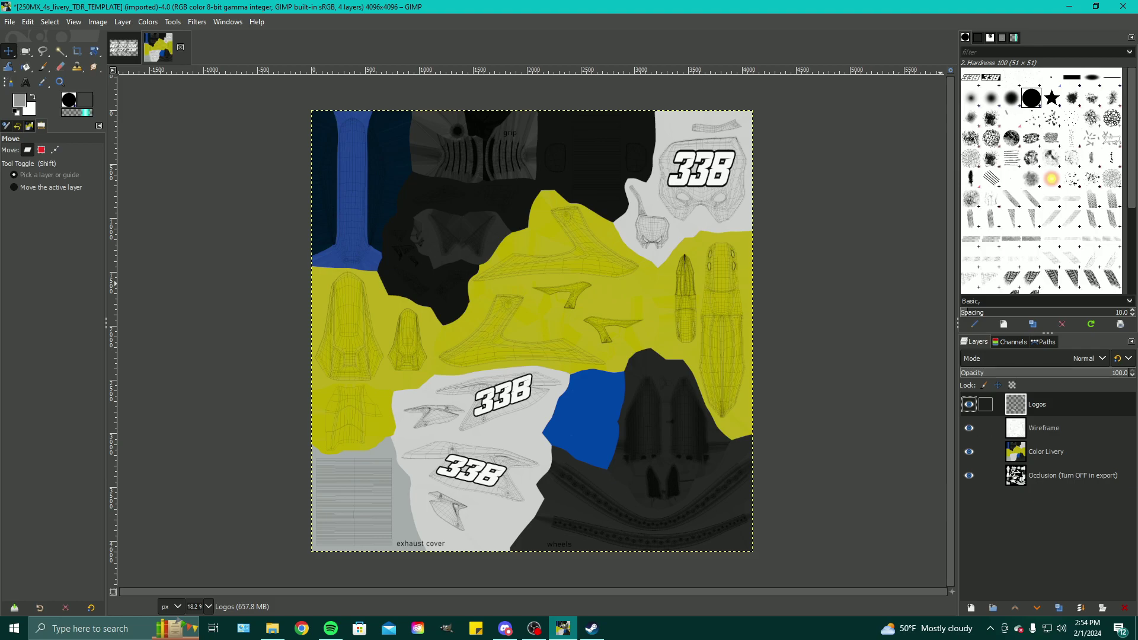
- Place the Logos layer below the Wireframe layer and briefly hide Color Livery to check the numbers against the occlusion map
drag(1031, 404, 1021, 445)
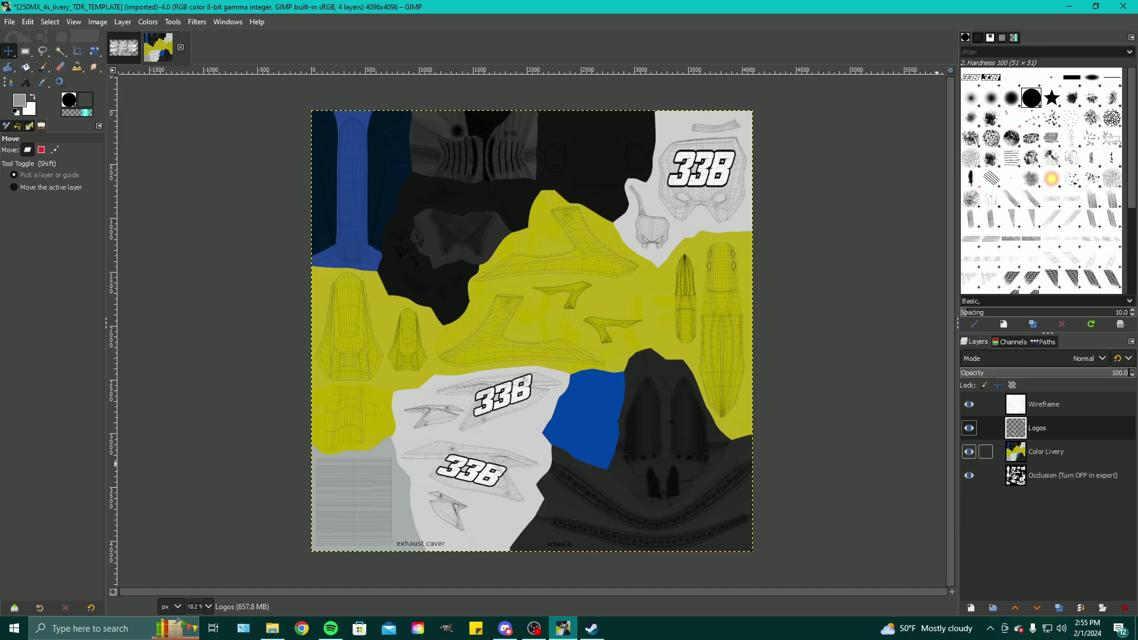
click(968, 451)
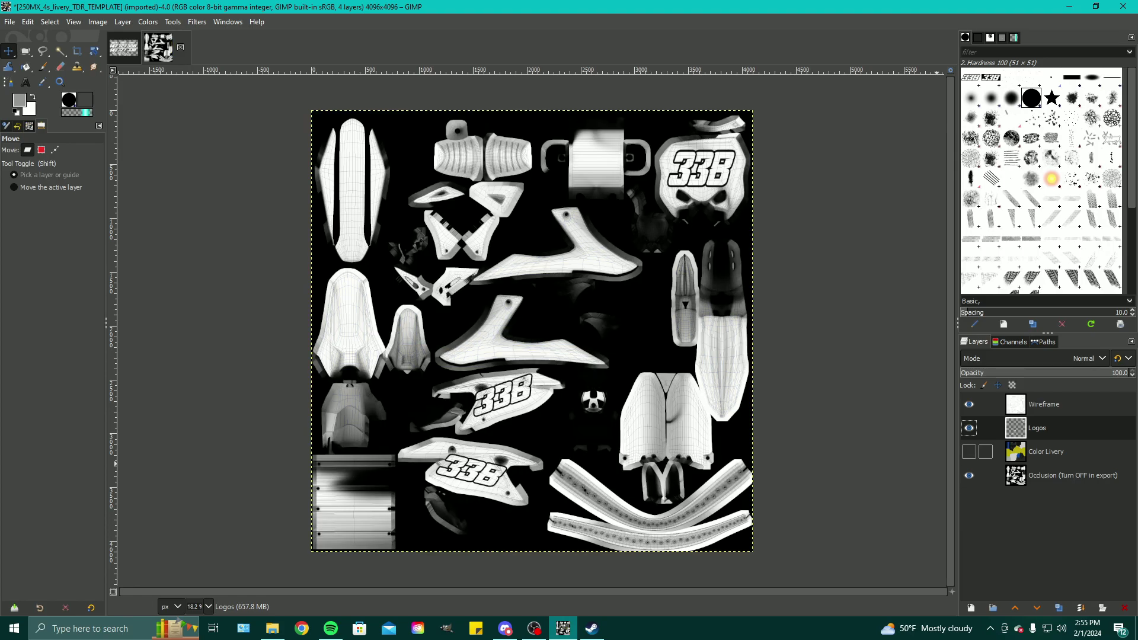
click(968, 451)
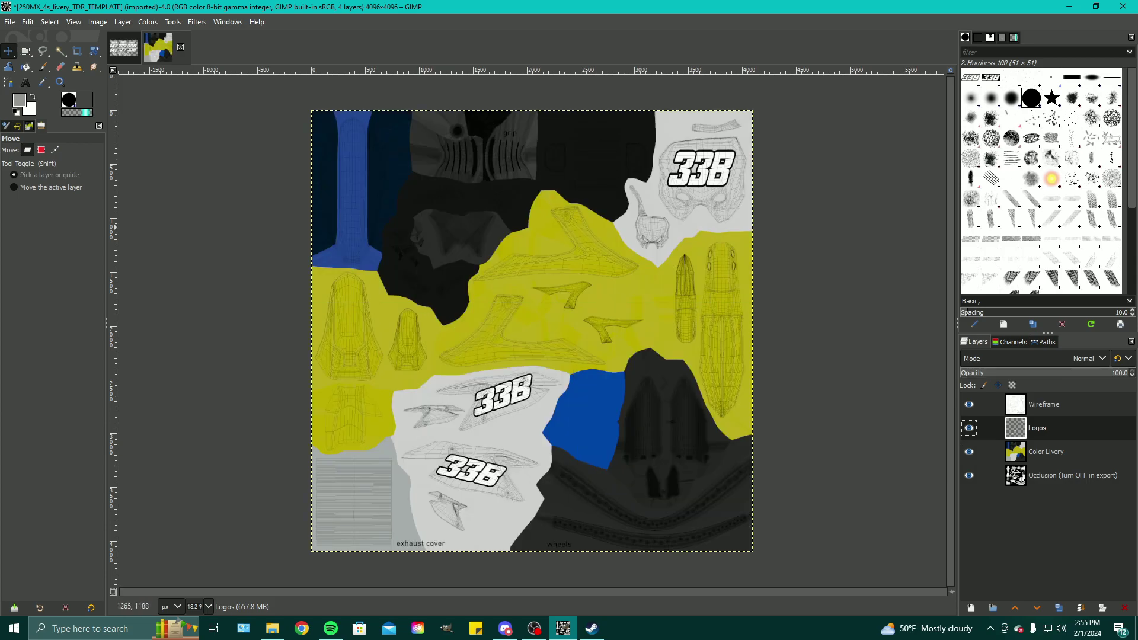
- Paint the yellow fender parts at both sides of the Color Livery layer gray with the Paintbrush
click(985, 452)
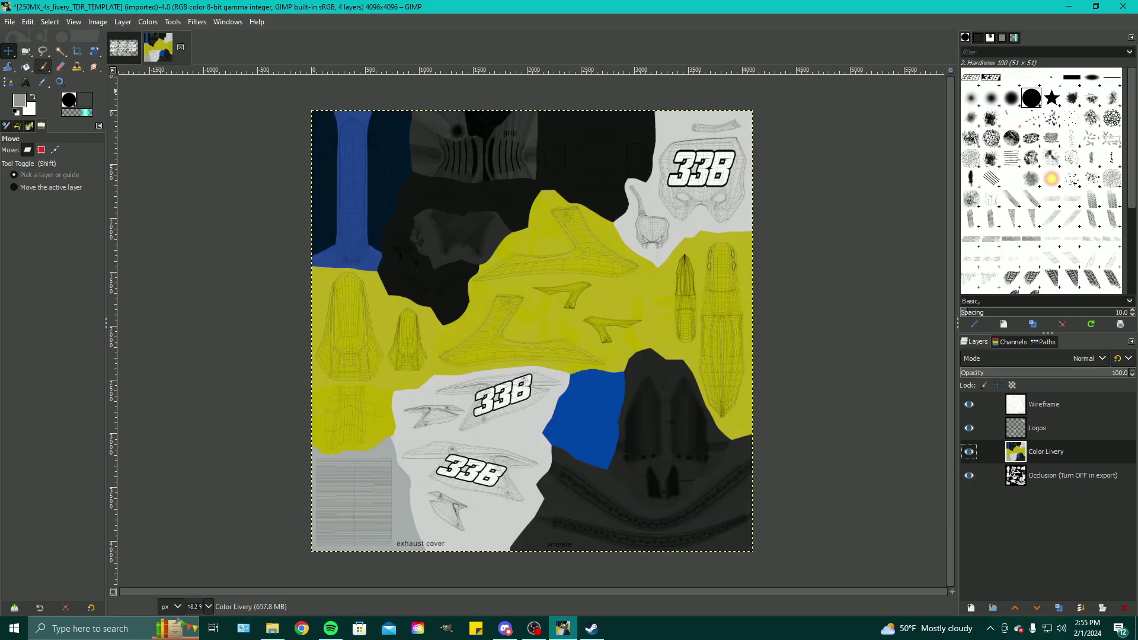
click(43, 66)
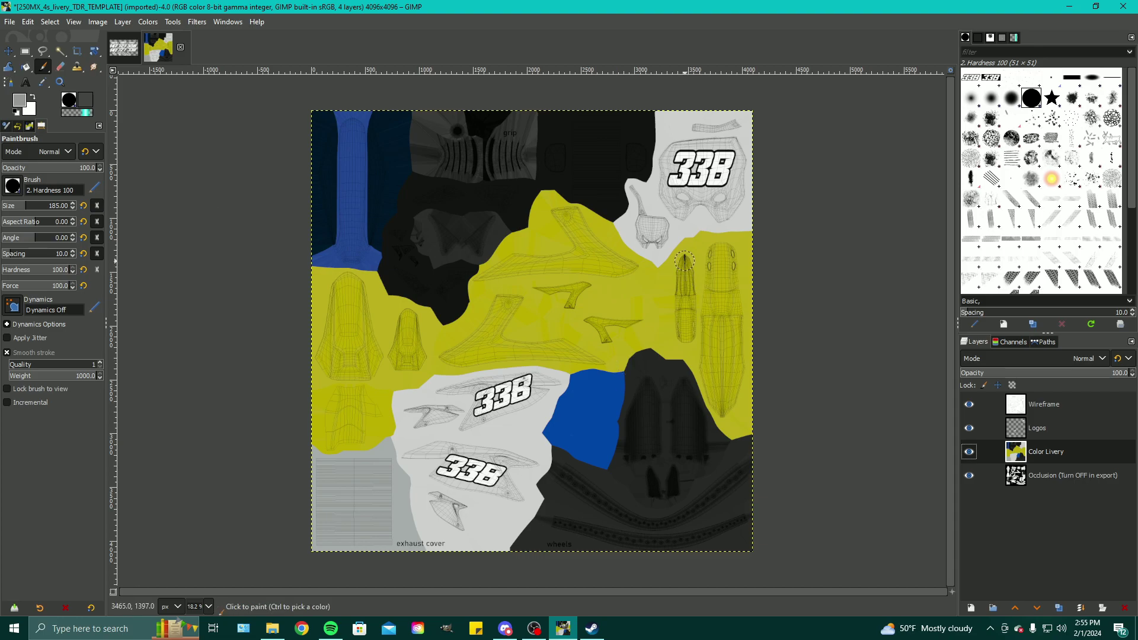
mouse_move(684, 261)
mouse_down()
mouse_move(687, 335)
mouse_move(699, 262)
mouse_move(710, 250)
mouse_move(732, 259)
mouse_move(739, 356)
mouse_move(728, 412)
mouse_move(708, 368)
mouse_move(708, 278)
mouse_move(727, 261)
mouse_move(719, 281)
mouse_move(739, 314)
mouse_move(718, 312)
mouse_move(730, 384)
mouse_move(714, 406)
mouse_up()
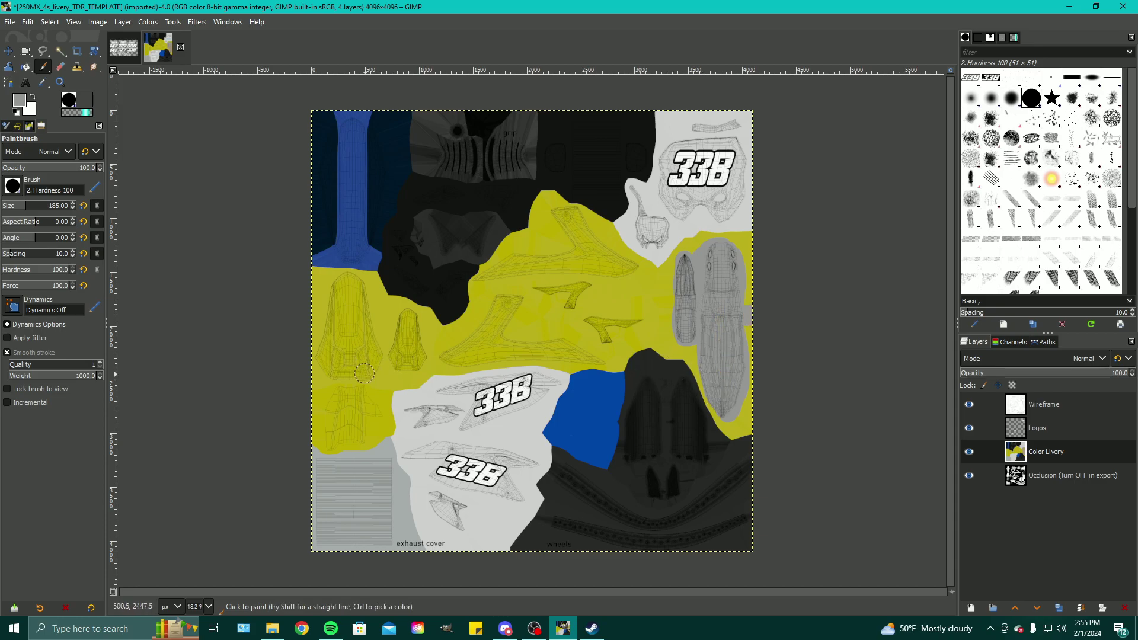
mouse_move(373, 373)
mouse_down()
mouse_move(334, 373)
mouse_move(323, 361)
mouse_move(339, 283)
mouse_move(355, 286)
mouse_move(344, 282)
mouse_move(375, 364)
mouse_move(348, 371)
mouse_move(363, 359)
mouse_move(333, 334)
mouse_move(346, 303)
mouse_move(355, 329)
mouse_move(343, 298)
mouse_move(362, 319)
mouse_move(415, 324)
mouse_move(420, 363)
mouse_move(381, 366)
mouse_move(406, 331)
mouse_move(384, 346)
mouse_up()
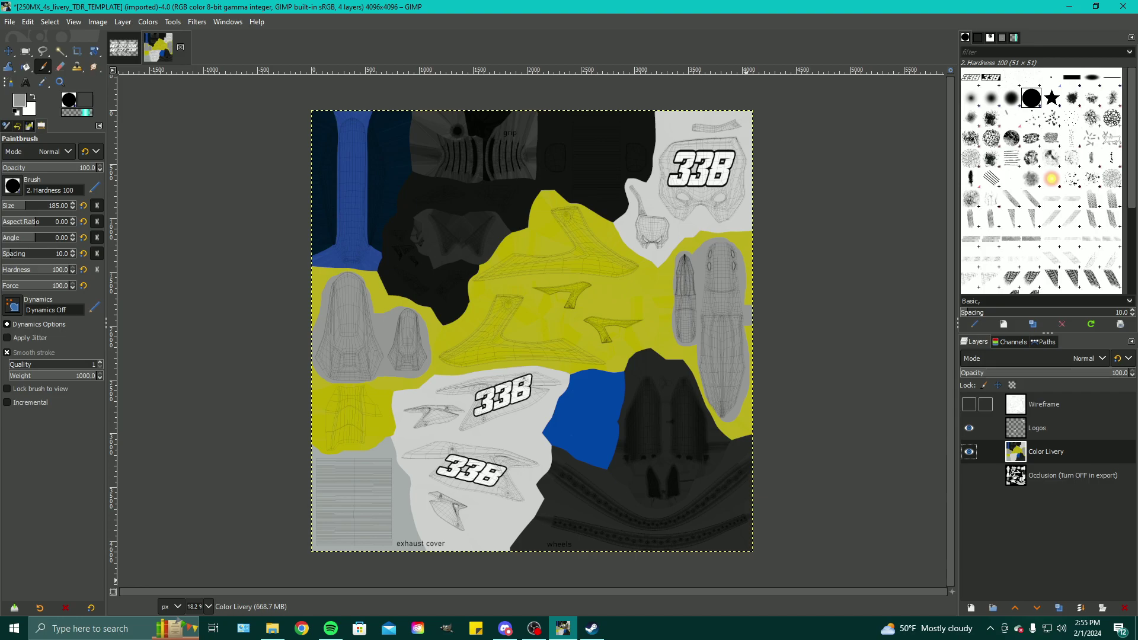
- Hide the Wireframe and Occlusion layers and set the image export location to the Documents/TrackdayR/skins folder
click(968, 403)
click(28, 21)
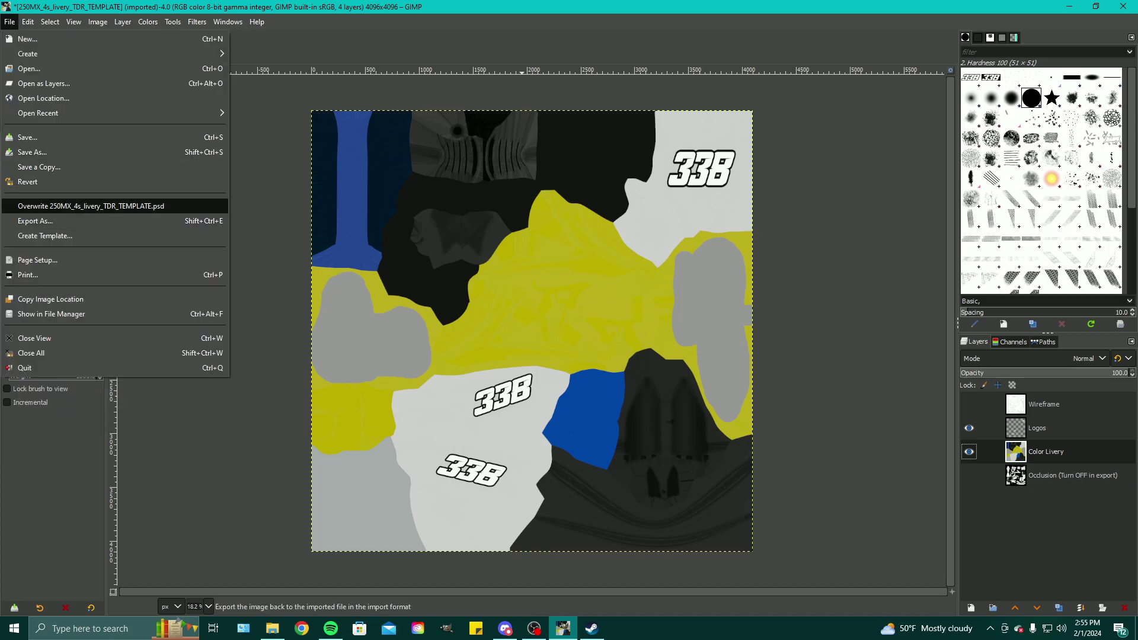
click(36, 220)
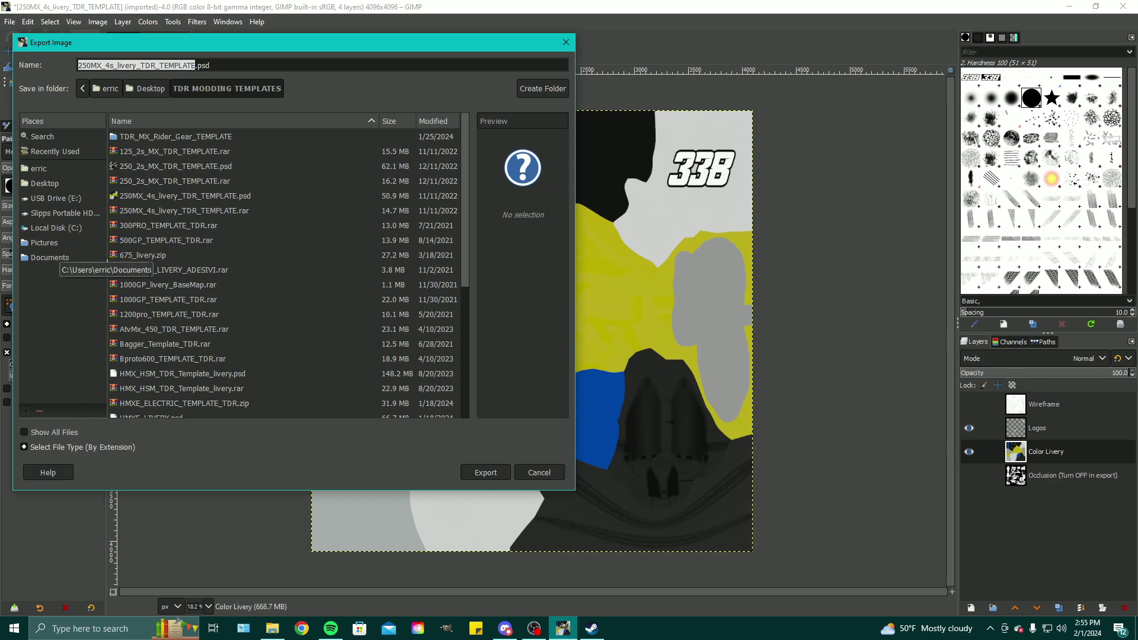
click(50, 257)
scroll(285, 266, down, 10)
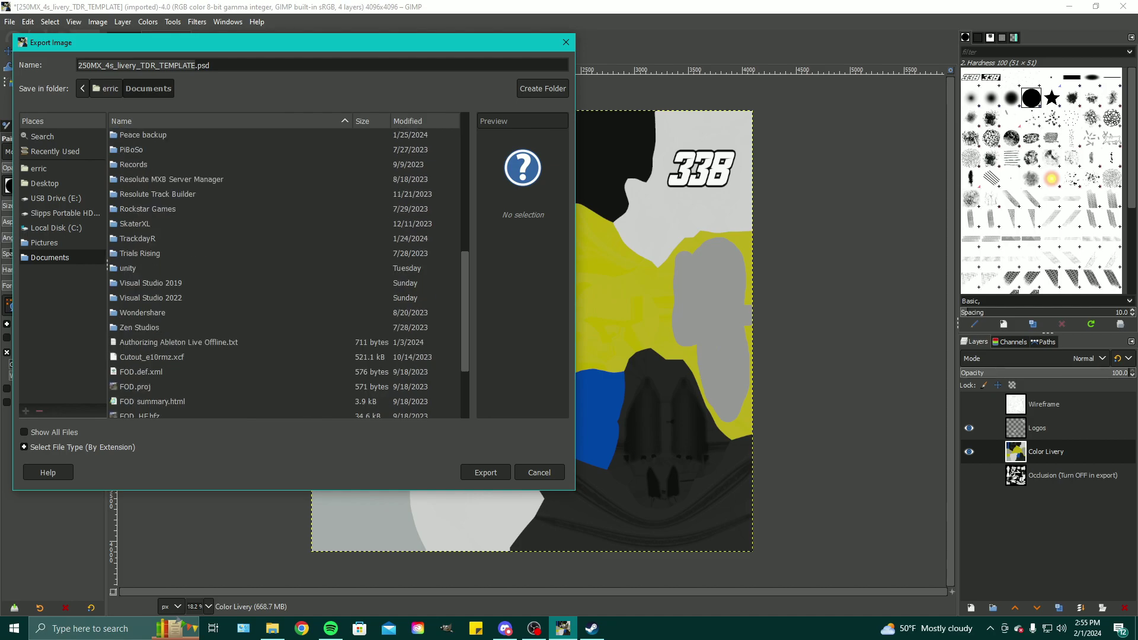
double_click(137, 238)
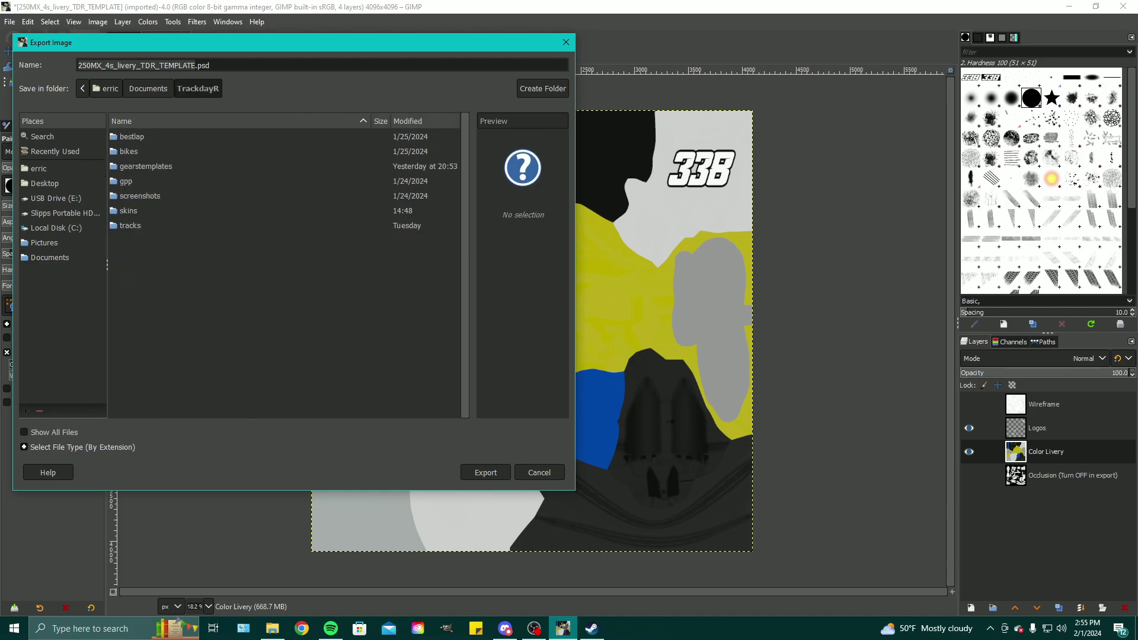
double_click(128, 210)
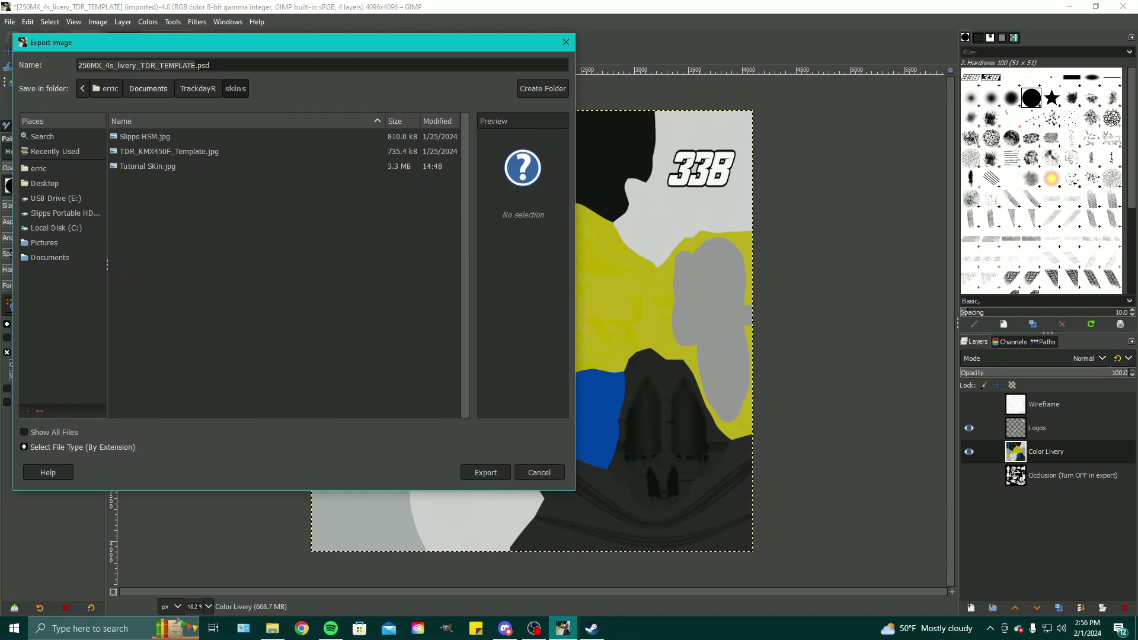
- Export the livery as Tutorial SKin.jpg, replacing the existing file
click(147, 166)
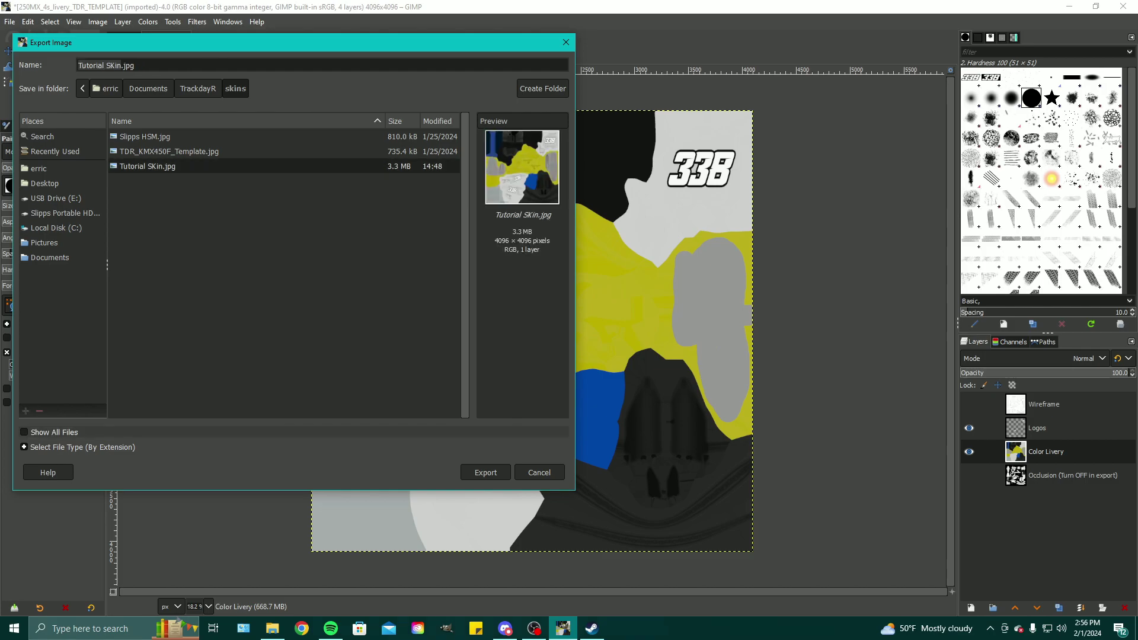
click(485, 472)
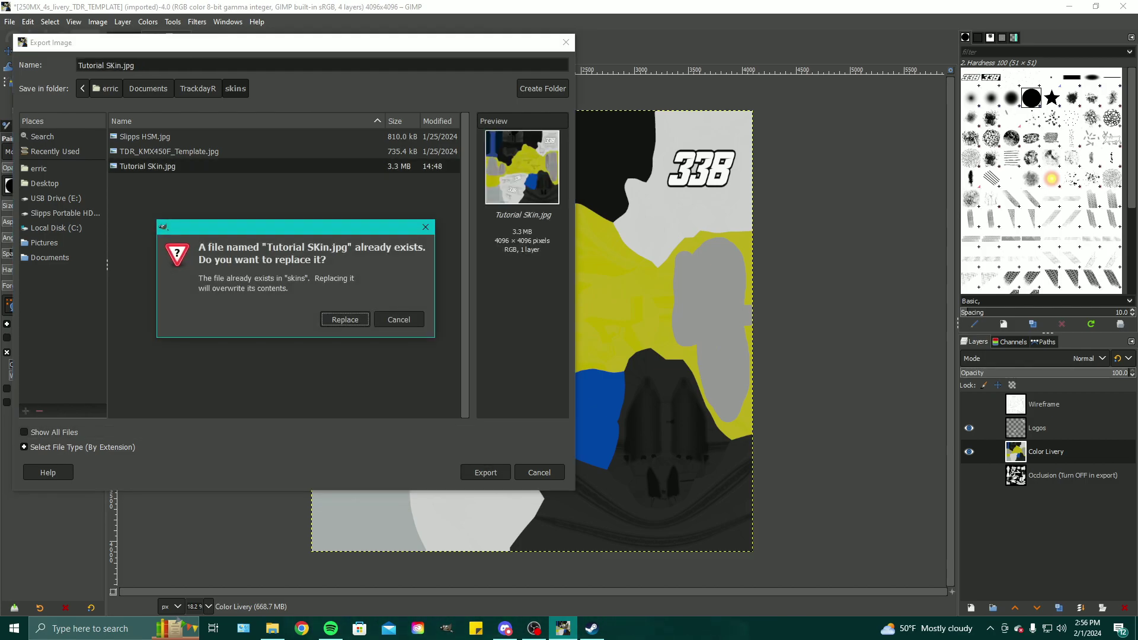
key(Return)
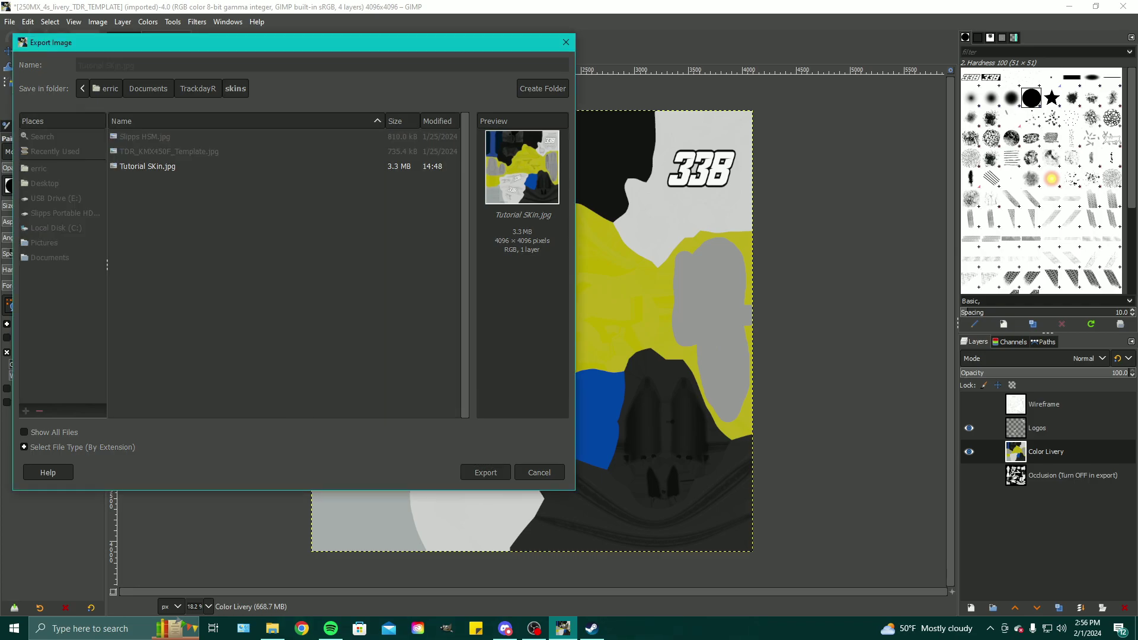
click(569, 462)
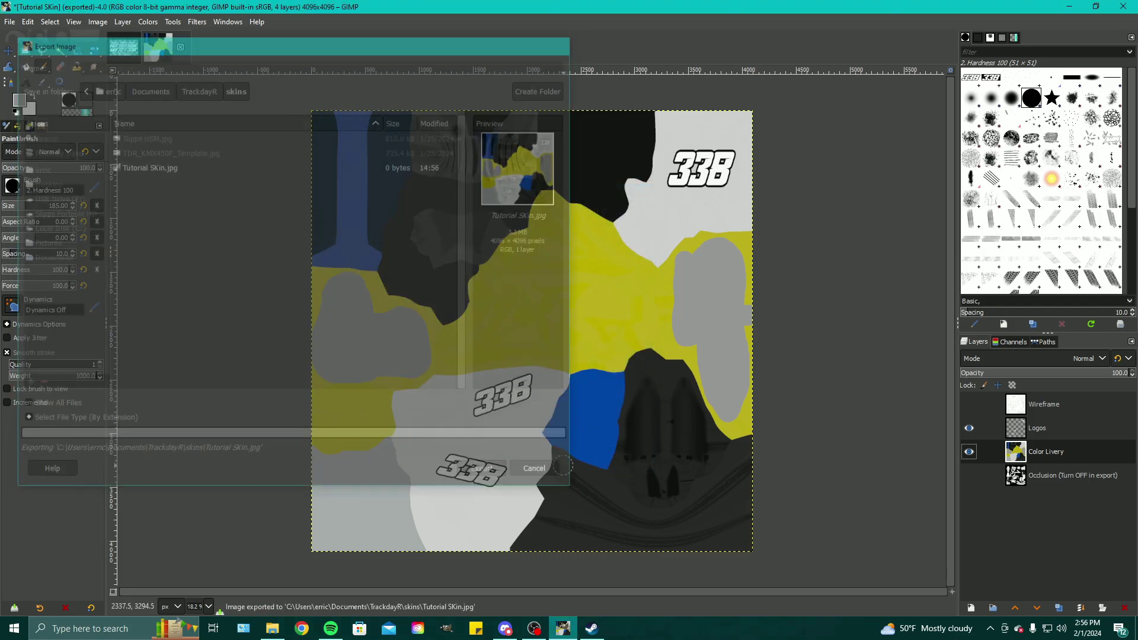
- Minimize the image editor, launch TrackDayR from the desktop and accept its terms
click(1068, 7)
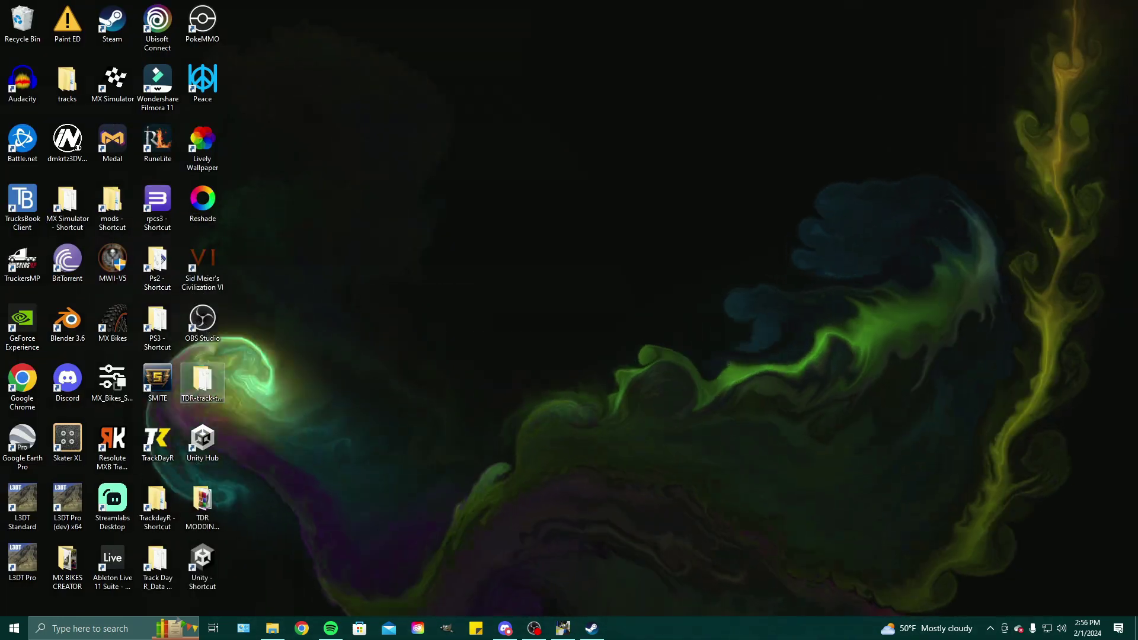
double_click(157, 441)
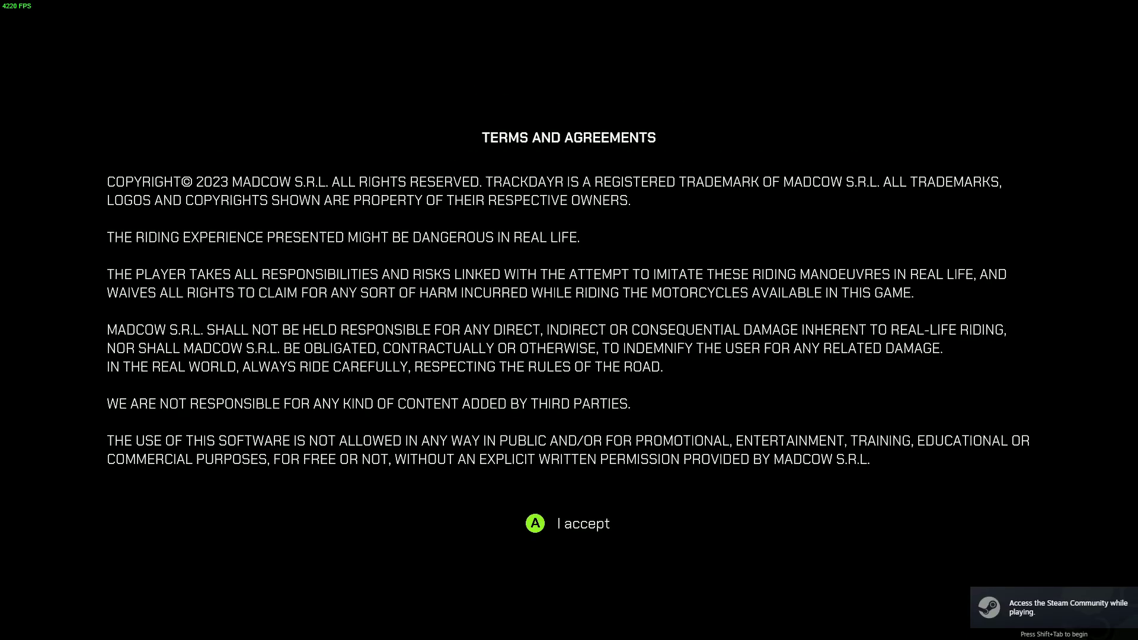
key(Return)
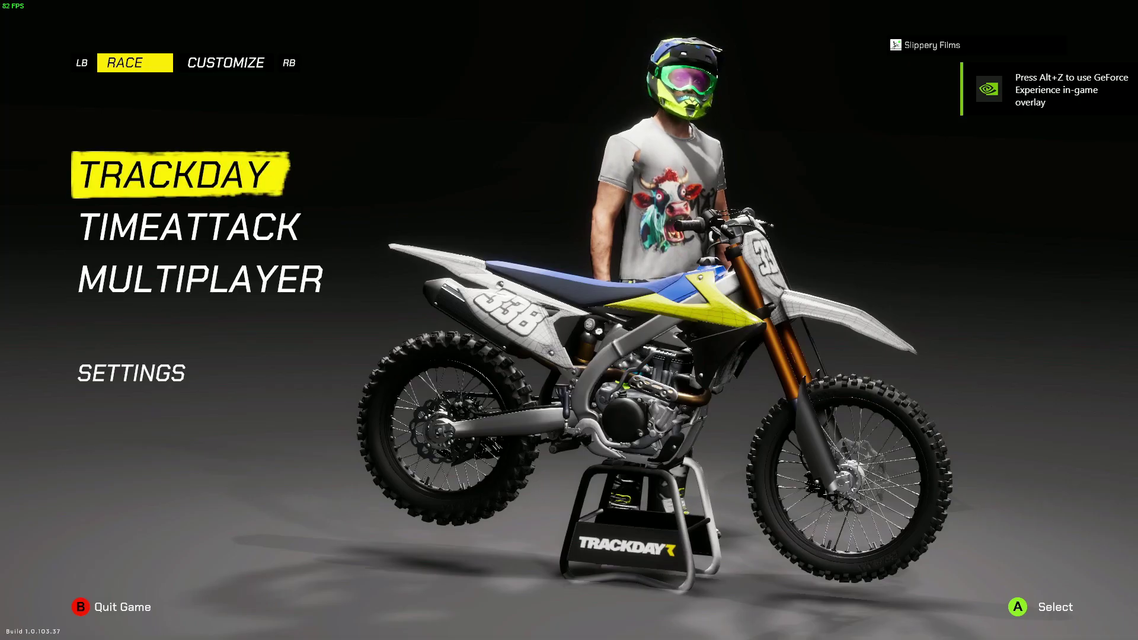
- Open the bike customization list and select the zmx250f
key(Down)
key(Down)
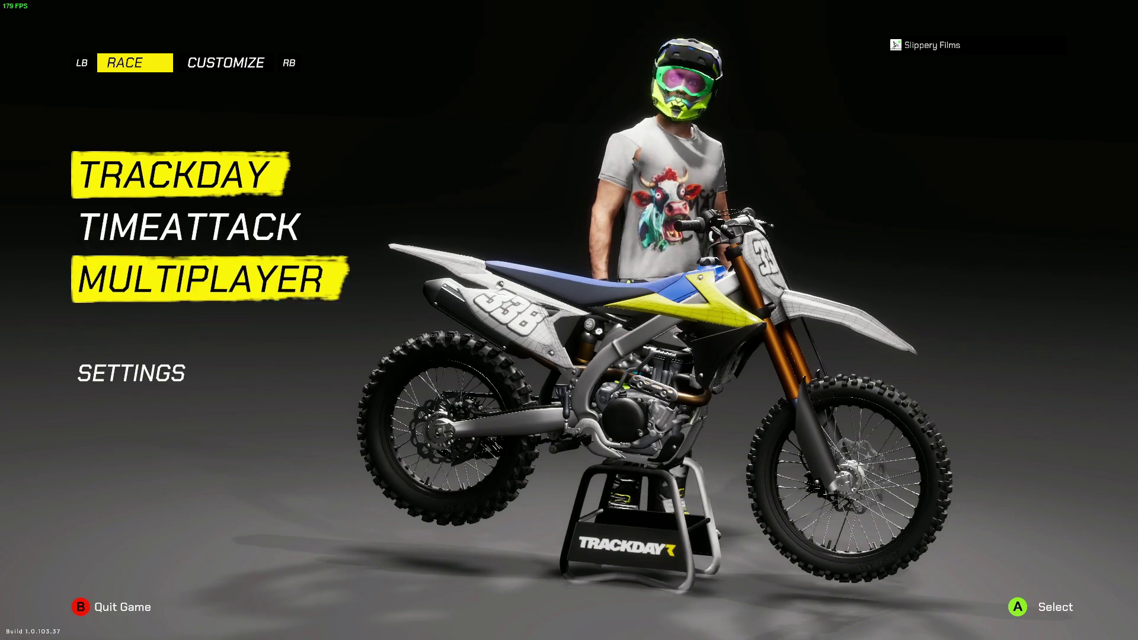
click(226, 63)
key(Down)
key(Return)
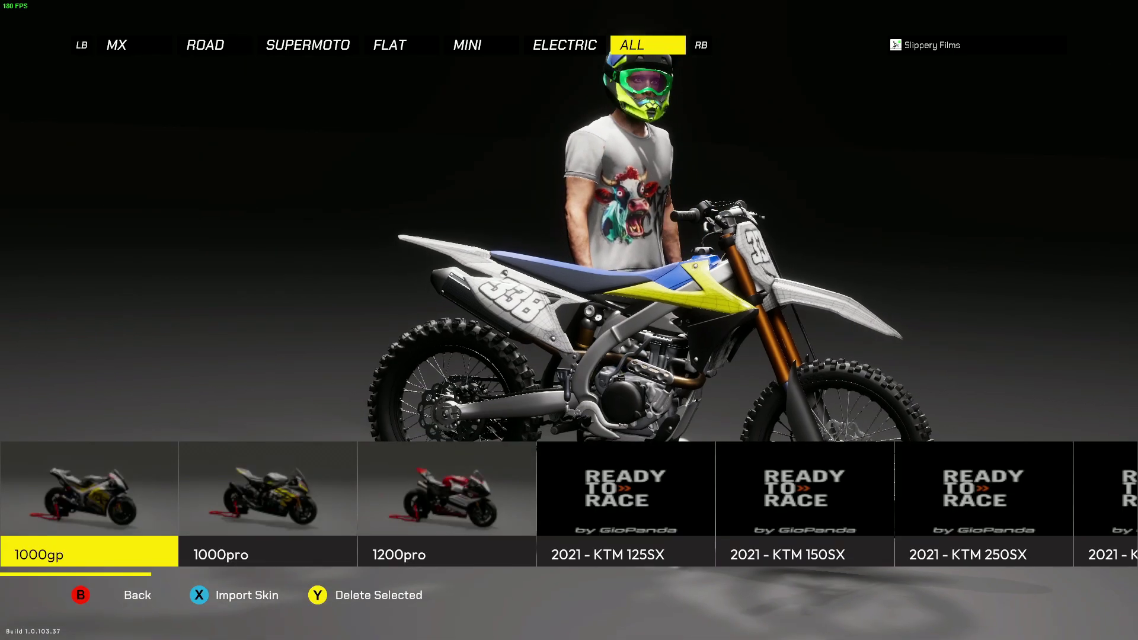
drag(76, 574, 712, 574)
scroll(569, 504, down, 15)
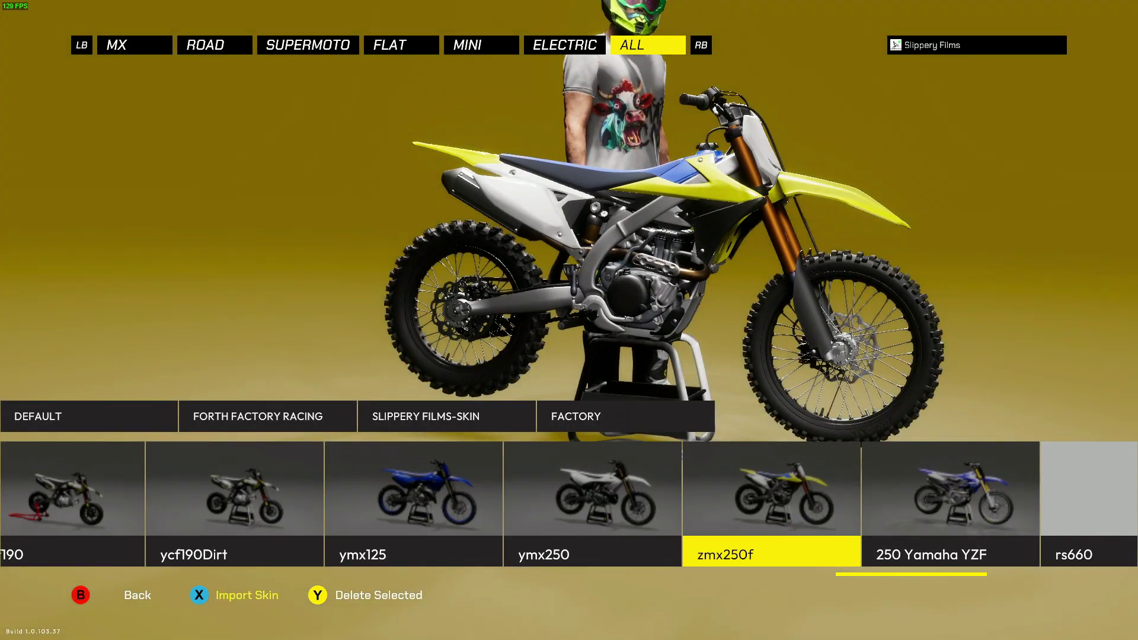
- Import a new skin for the zmx250f using Tutorial SKin as its color map
click(246, 595)
click(467, 252)
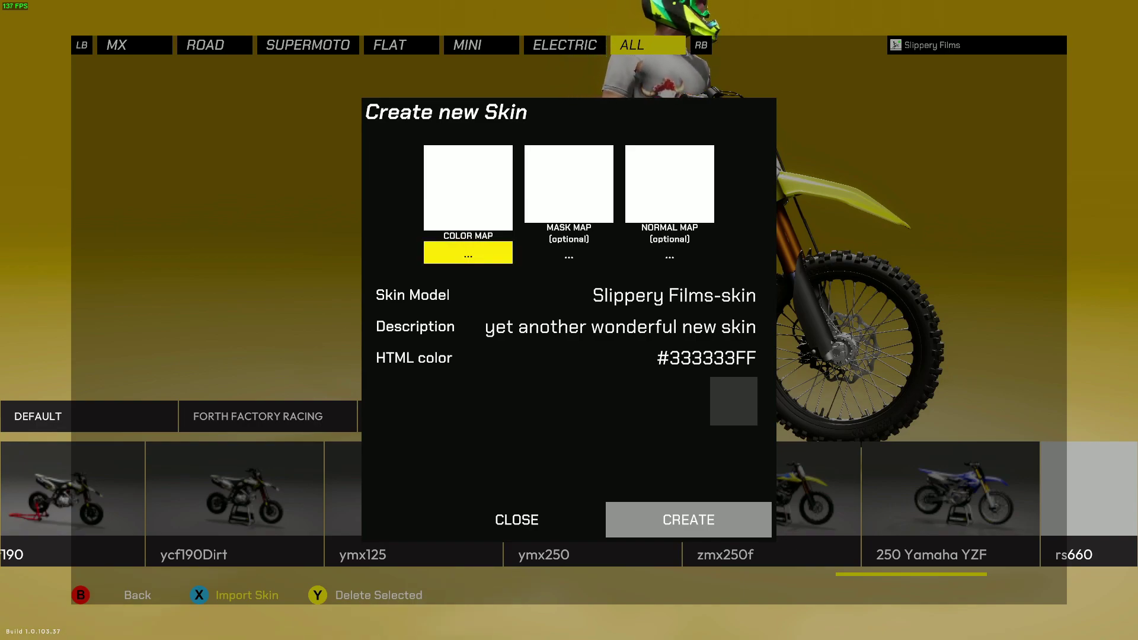
click(467, 253)
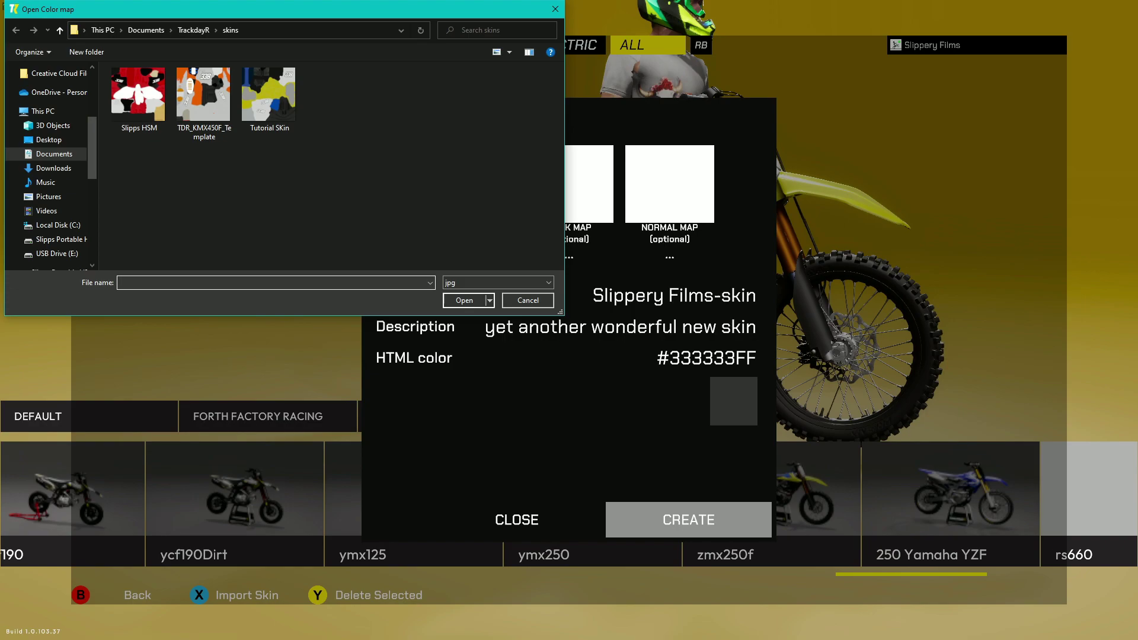
click(269, 98)
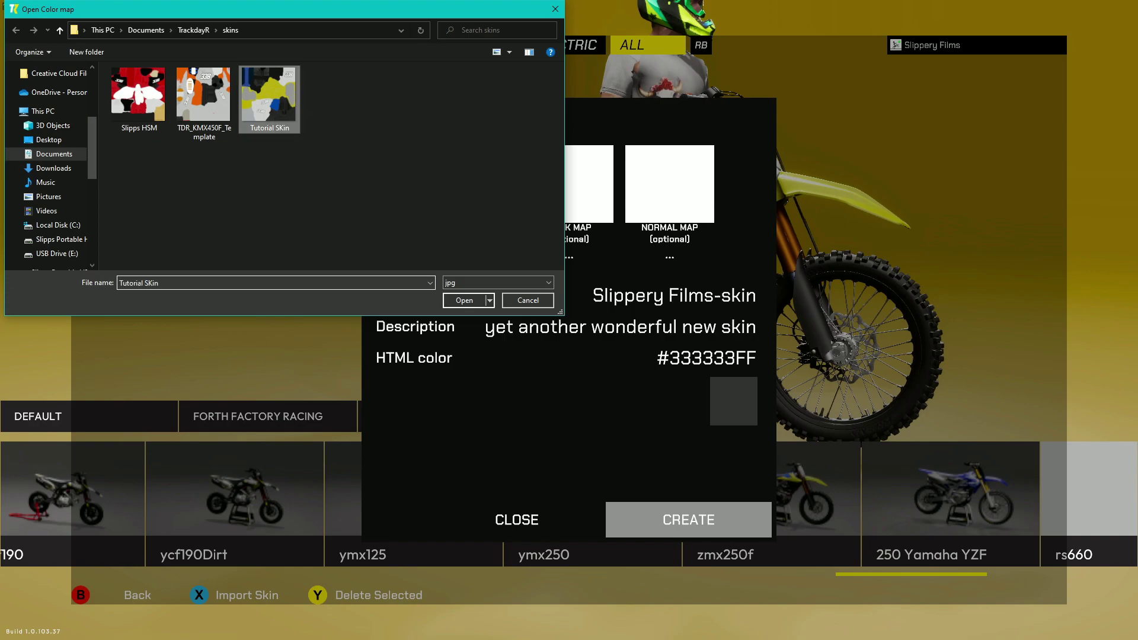
key(Return)
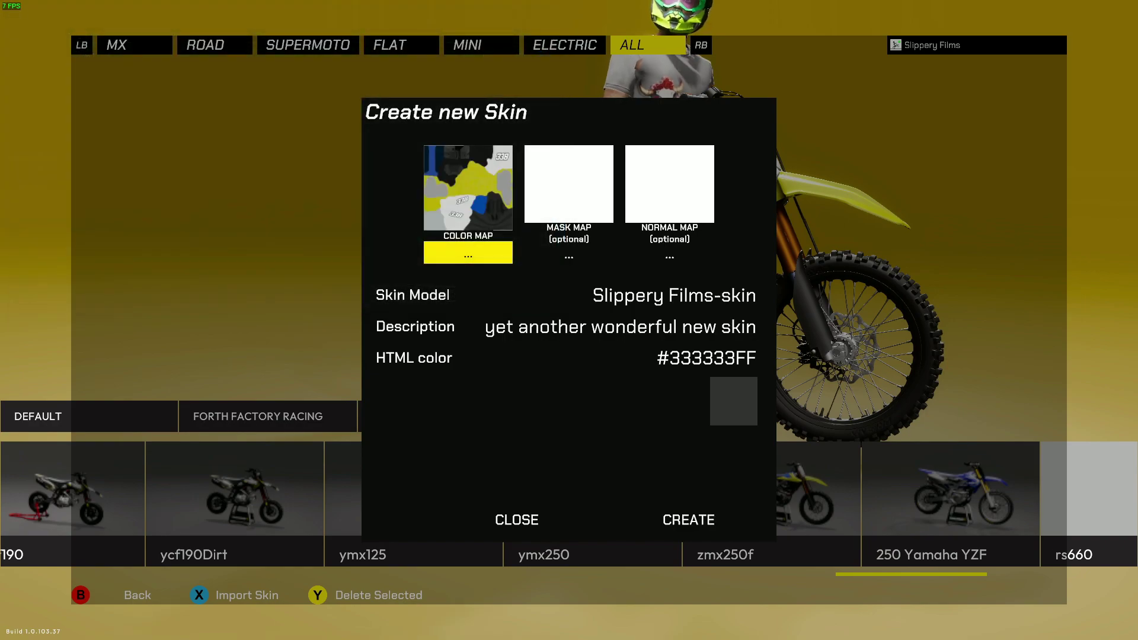
click(688, 520)
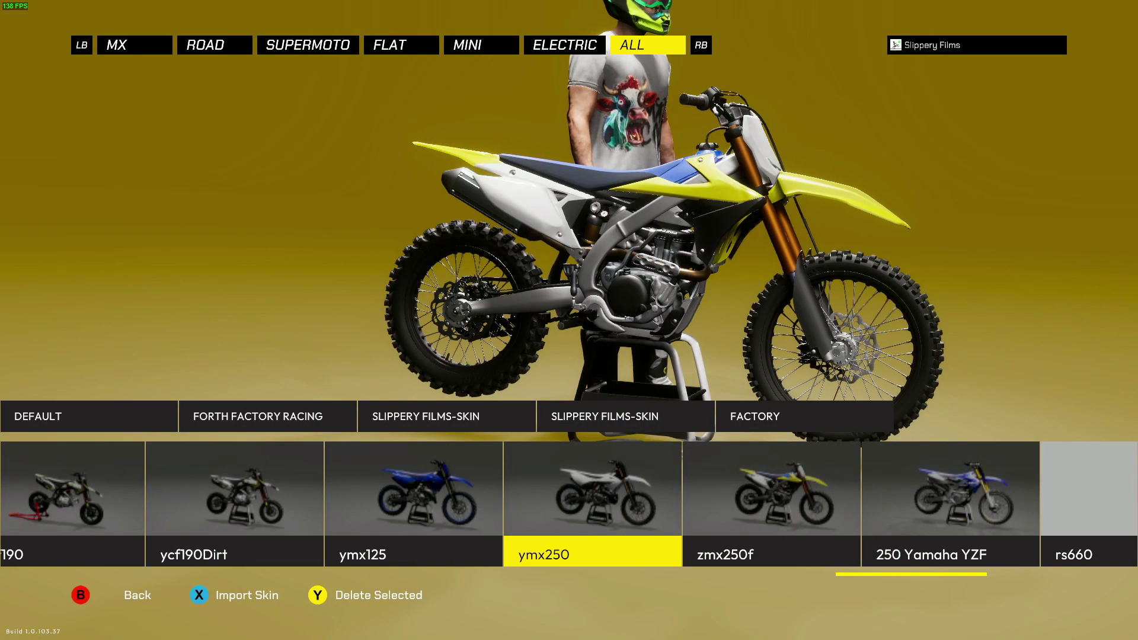
- Apply the newly imported skin to the zmx250f and return to the Customize screen
click(447, 416)
click(652, 416)
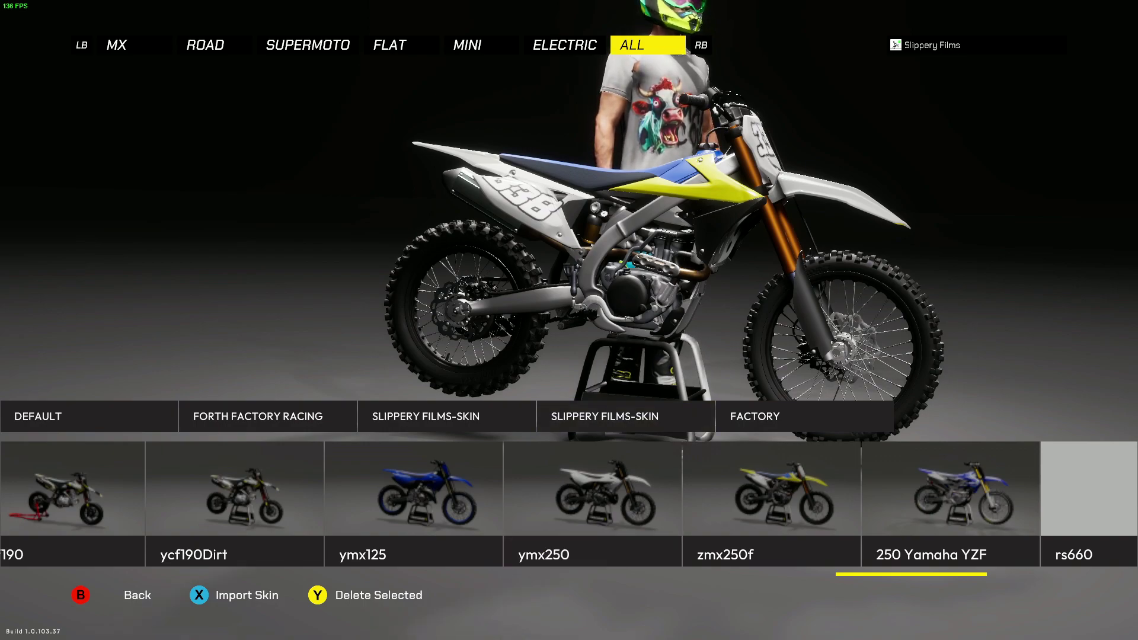
key(Escape)
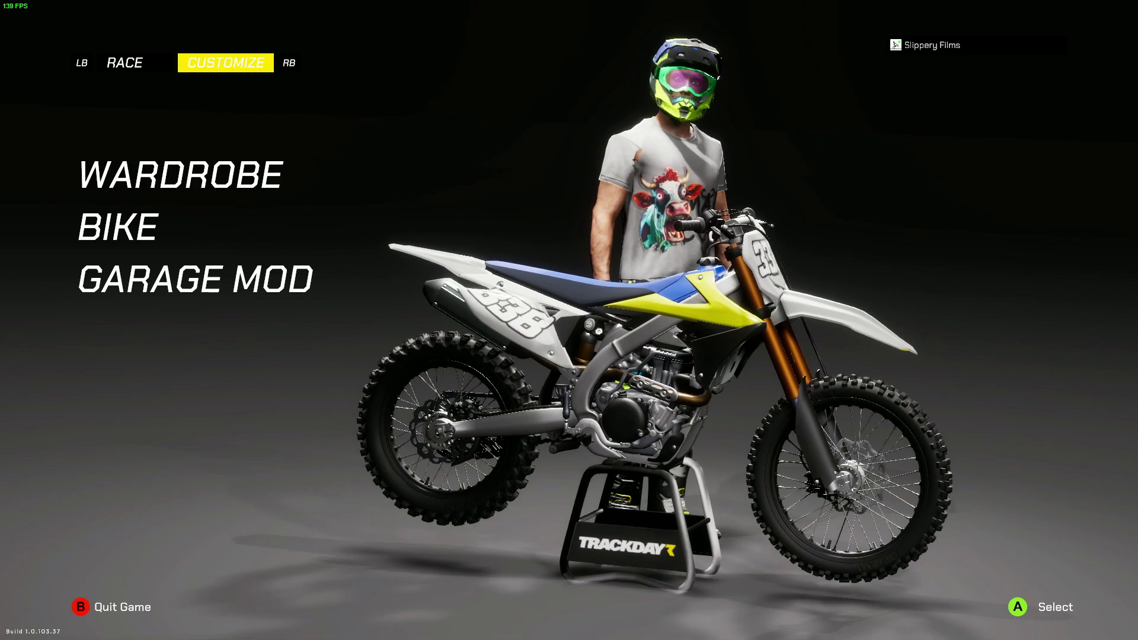
key(Escape)
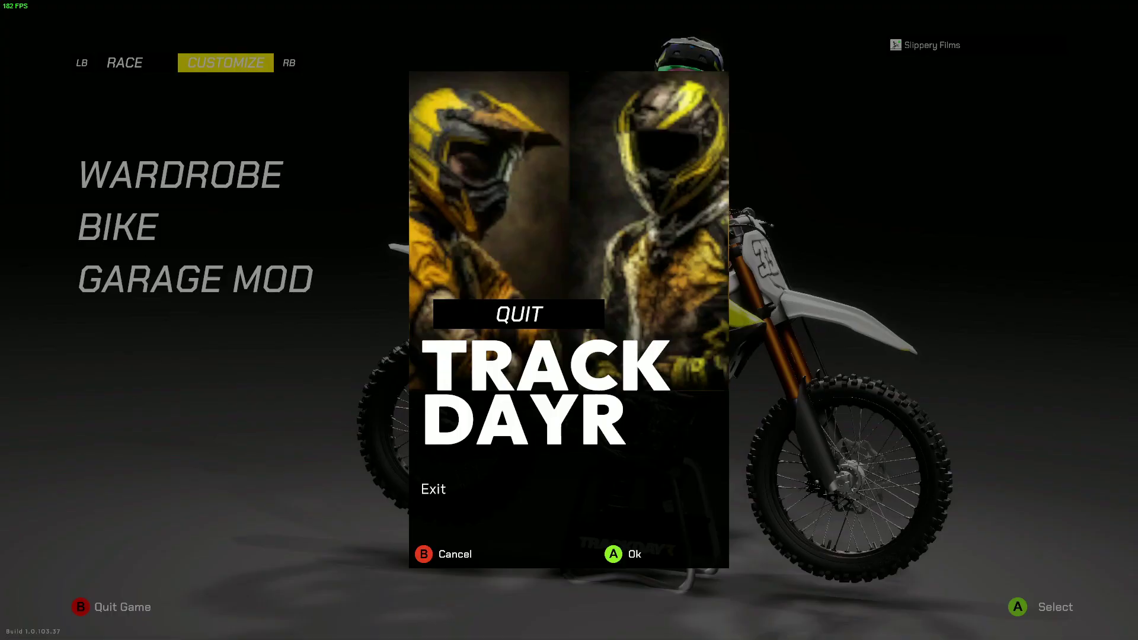
key(Return)
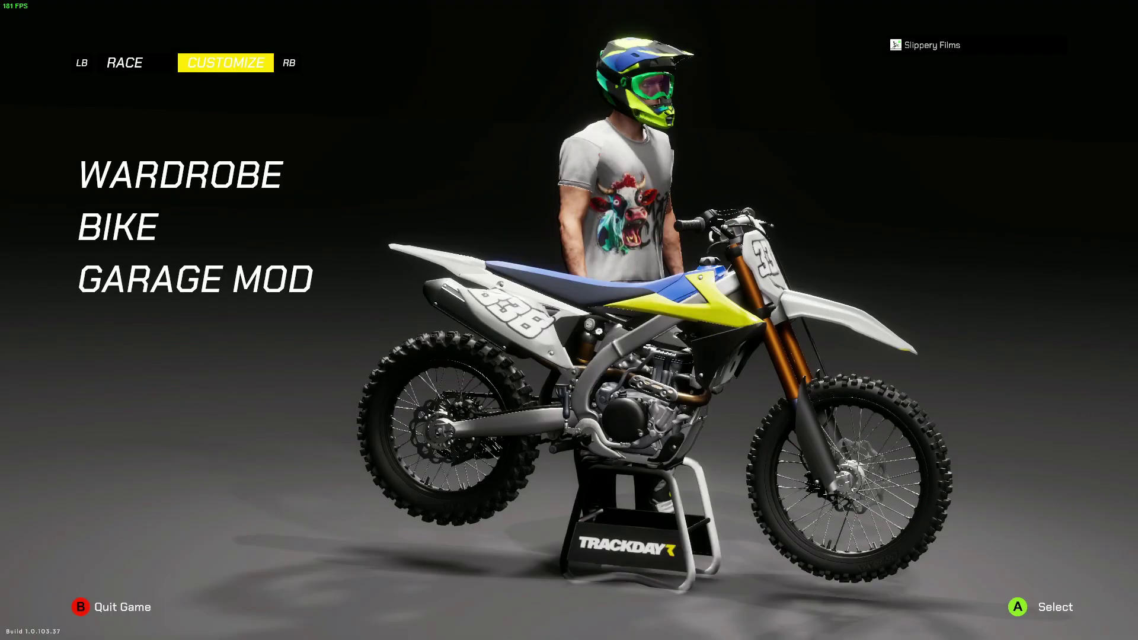